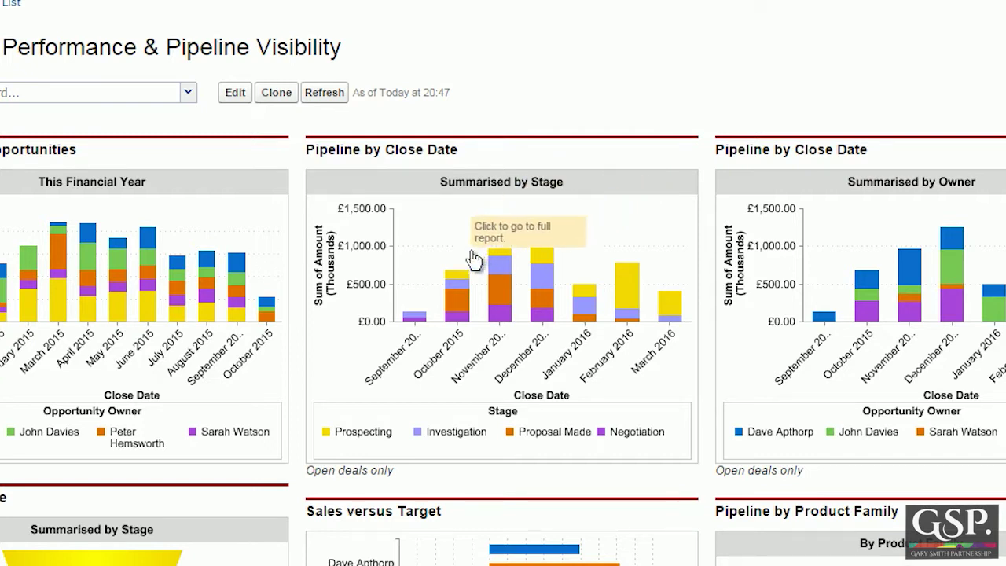
Step: Open the Pipeline by Stage & Close Date report behind the chart and show its detail rows
mouse_move(462, 282)
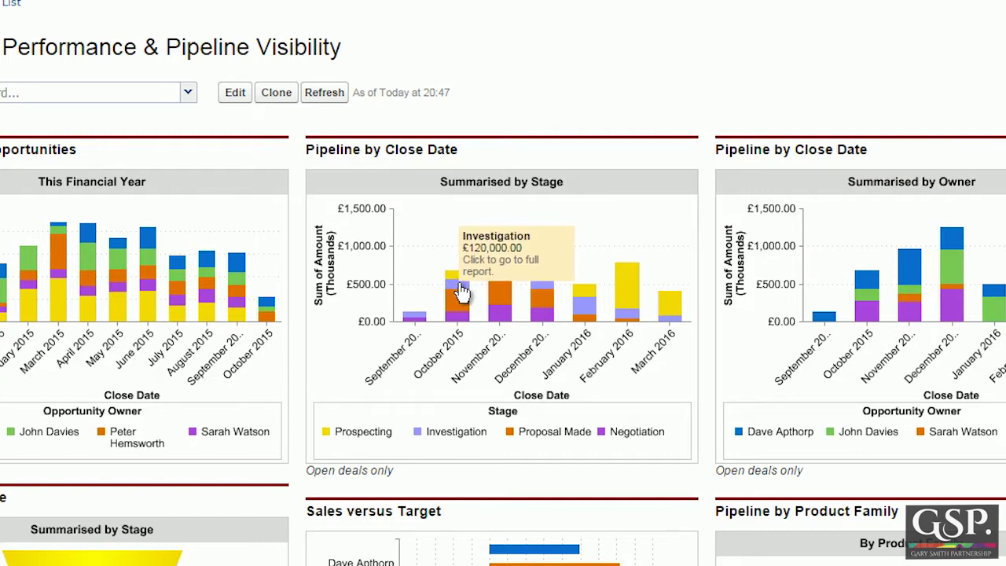
mouse_move(460, 310)
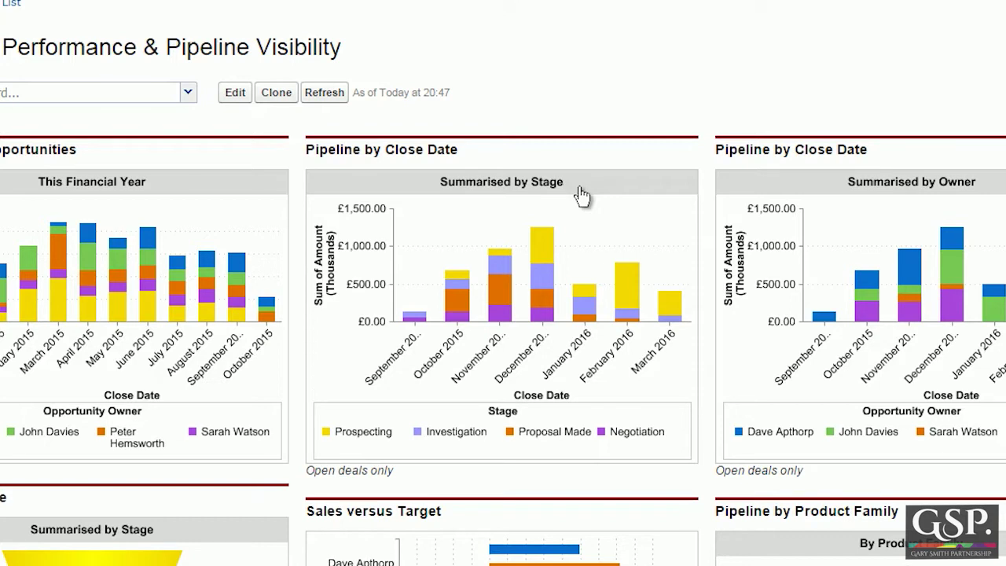
mouse_move(551, 316)
mouse_move(590, 292)
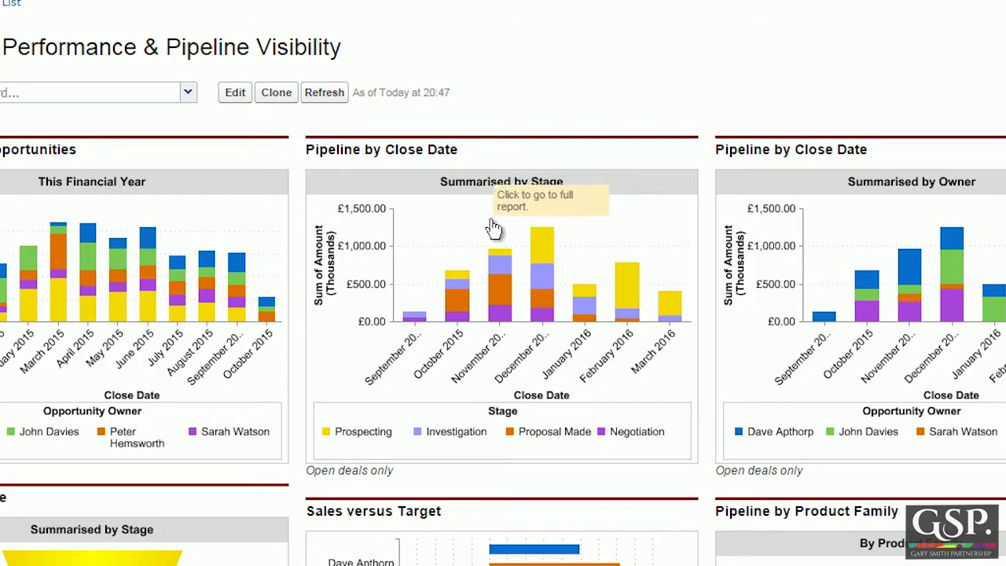
mouse_move(415, 319)
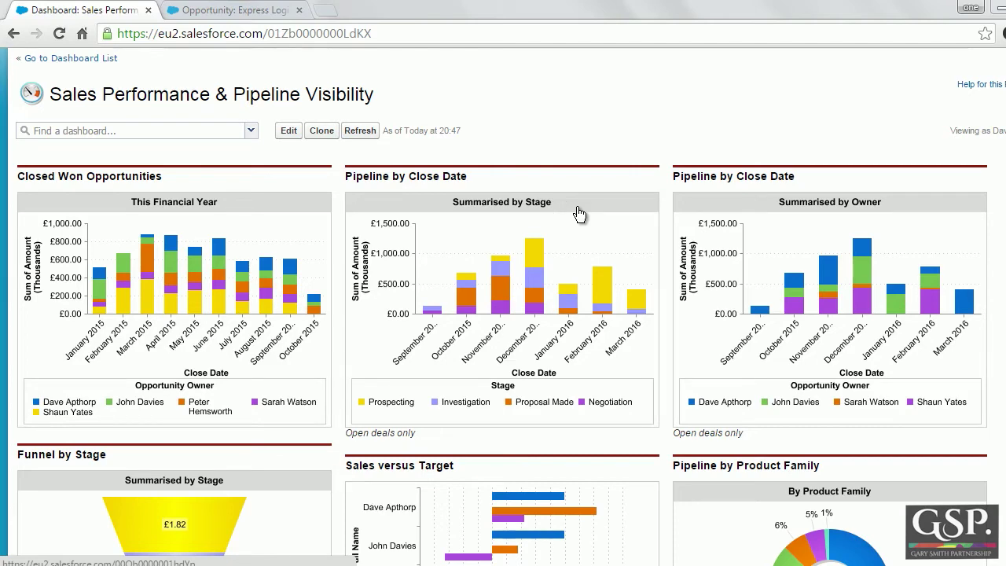
click(578, 213)
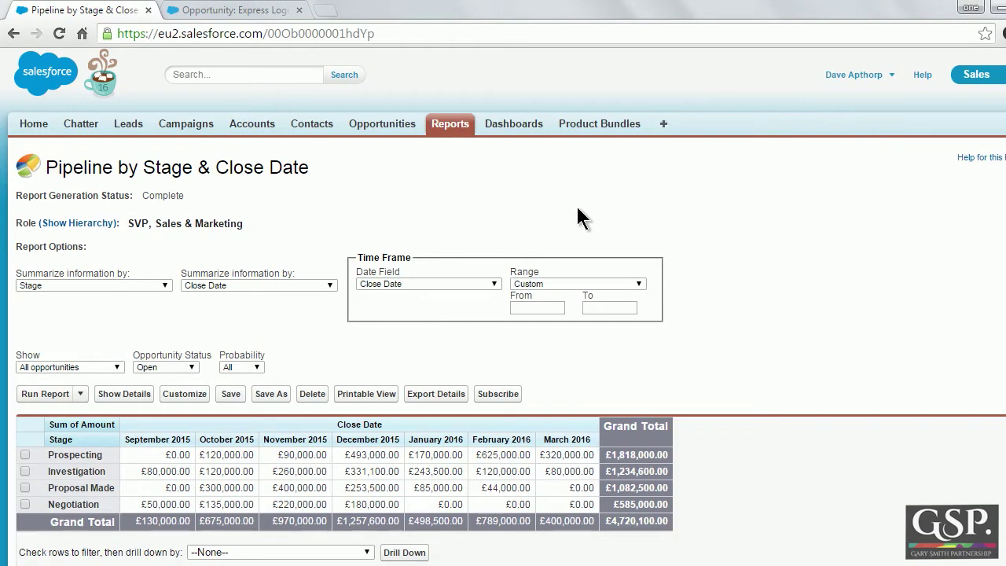
scroll(576, 204, down, 3)
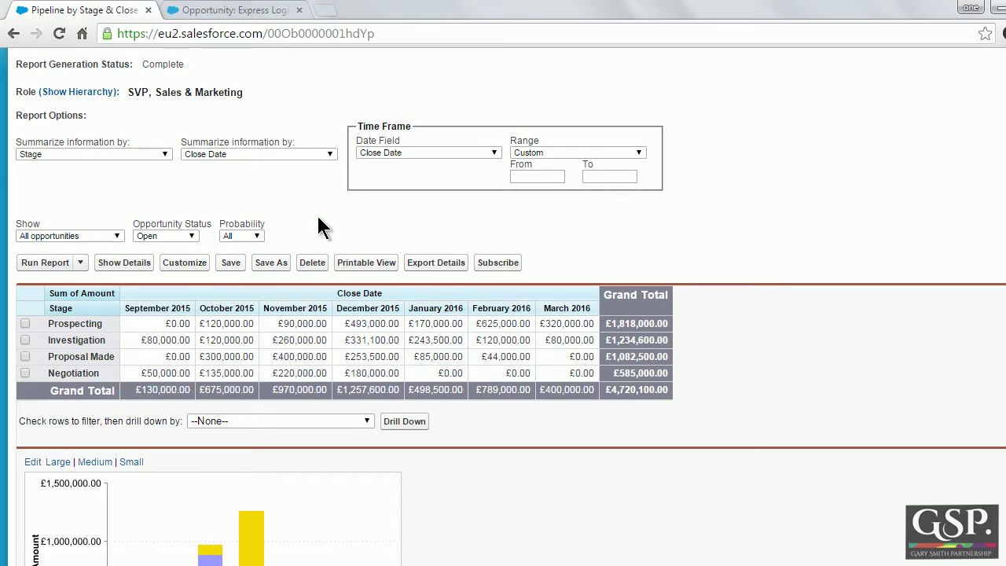
click(125, 263)
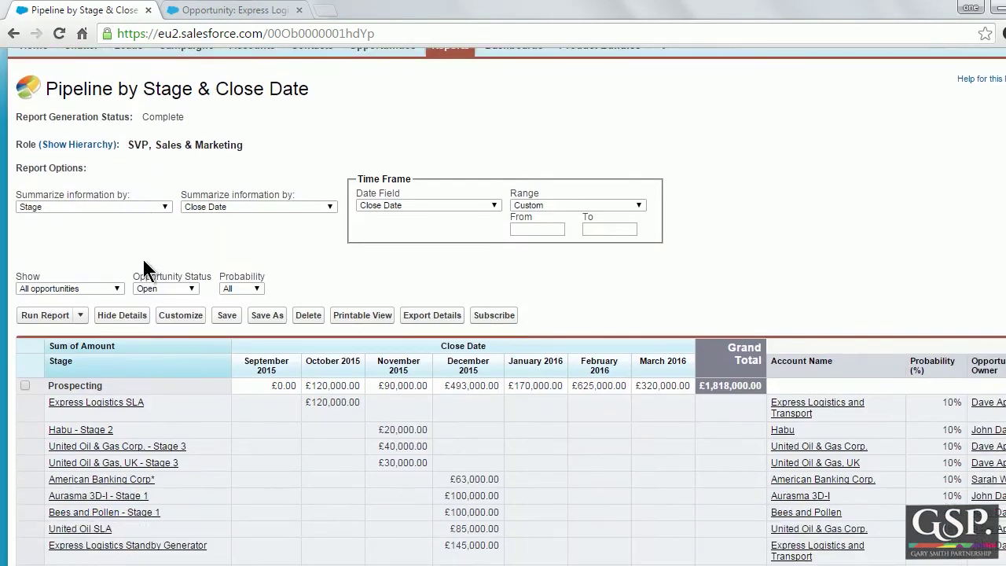
scroll(144, 262, down, 3)
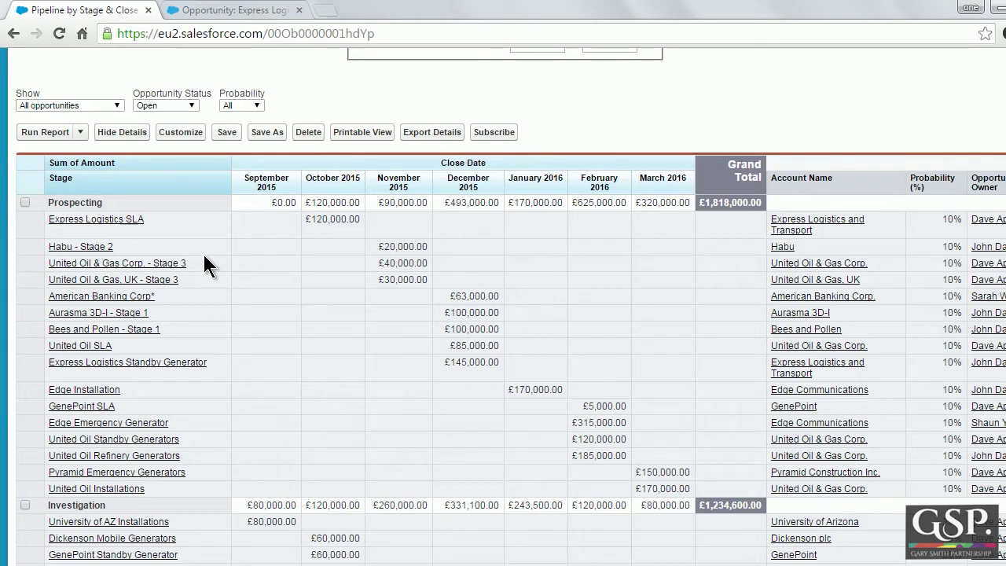
Step: Open the United Oil & Gas Corp. - Stage 3 opportunity in a new tab, then return to the report
right_click(169, 264)
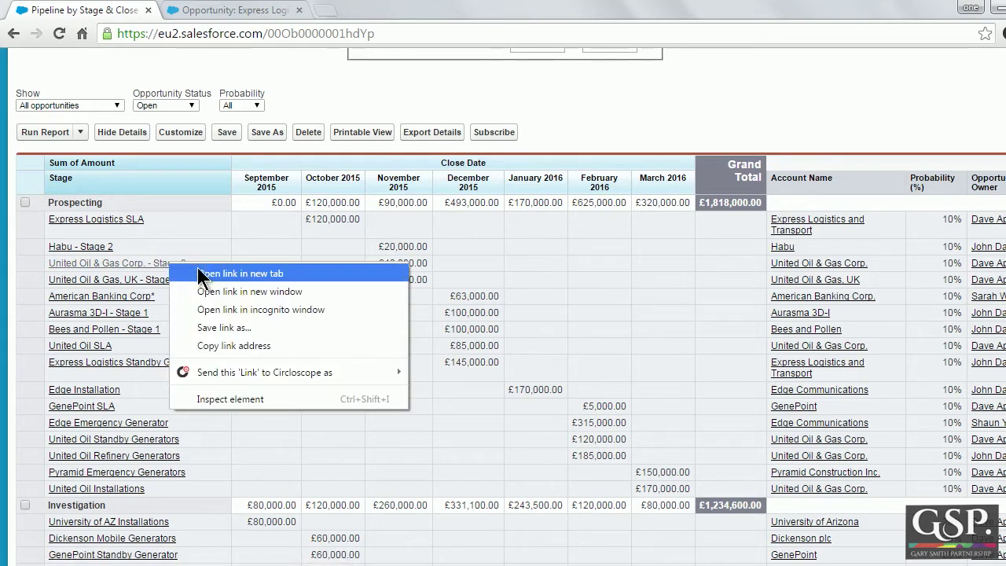
click(206, 271)
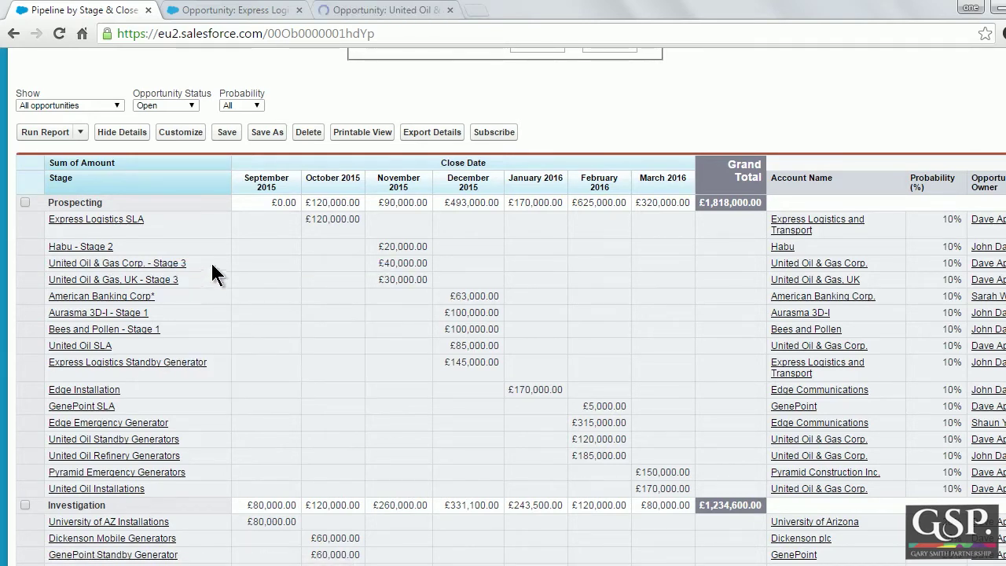
click(385, 11)
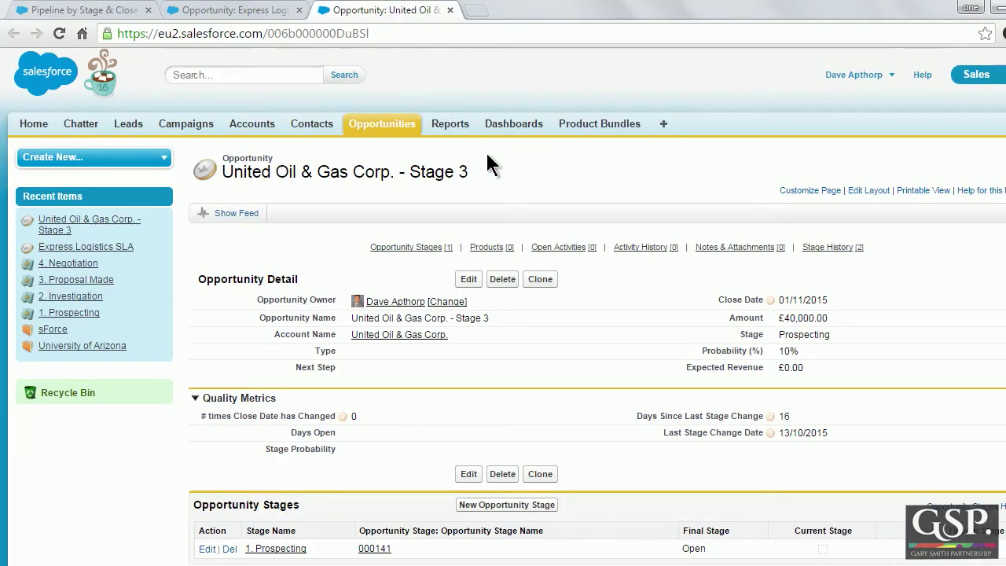
scroll(488, 163, down, 1)
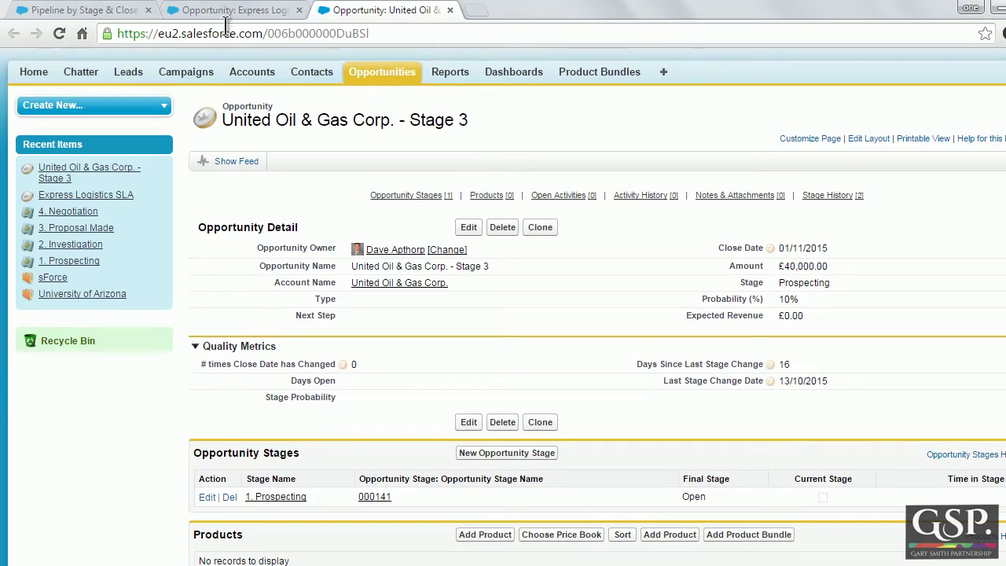
click(120, 9)
scroll(326, 106, up, 2)
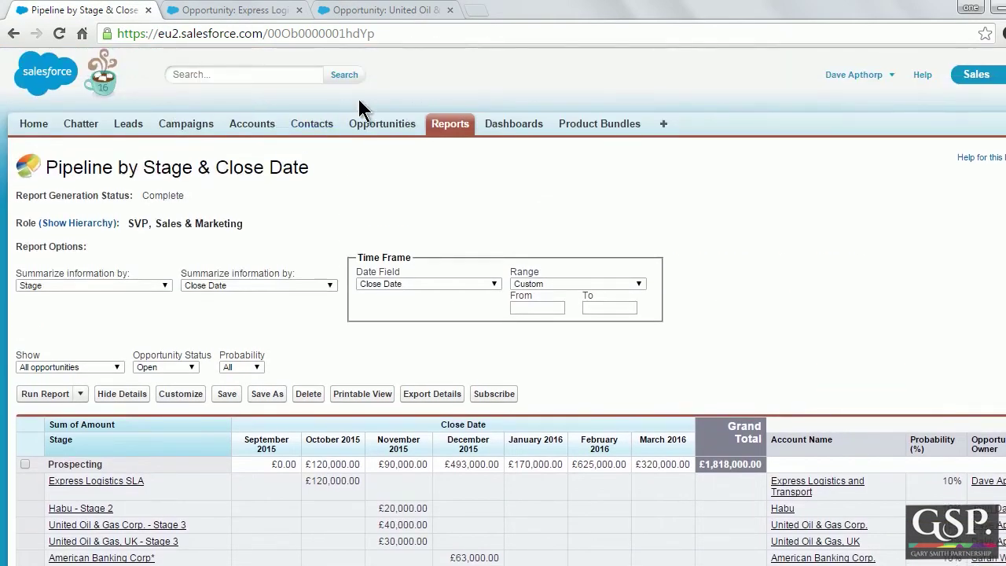
Step: Create a new report of the Opportunities > Opportunities type
click(451, 126)
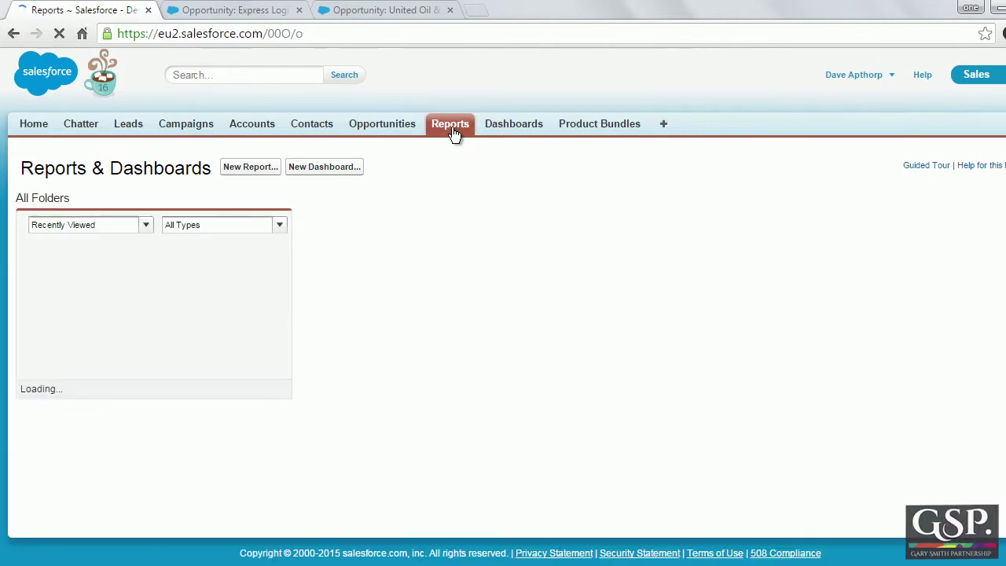
click(250, 167)
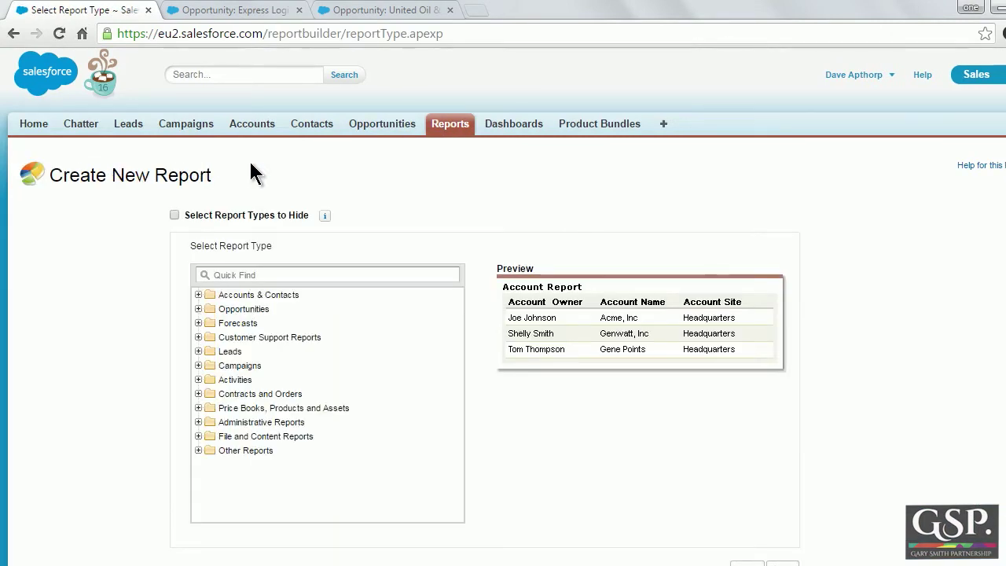
click(198, 310)
click(227, 324)
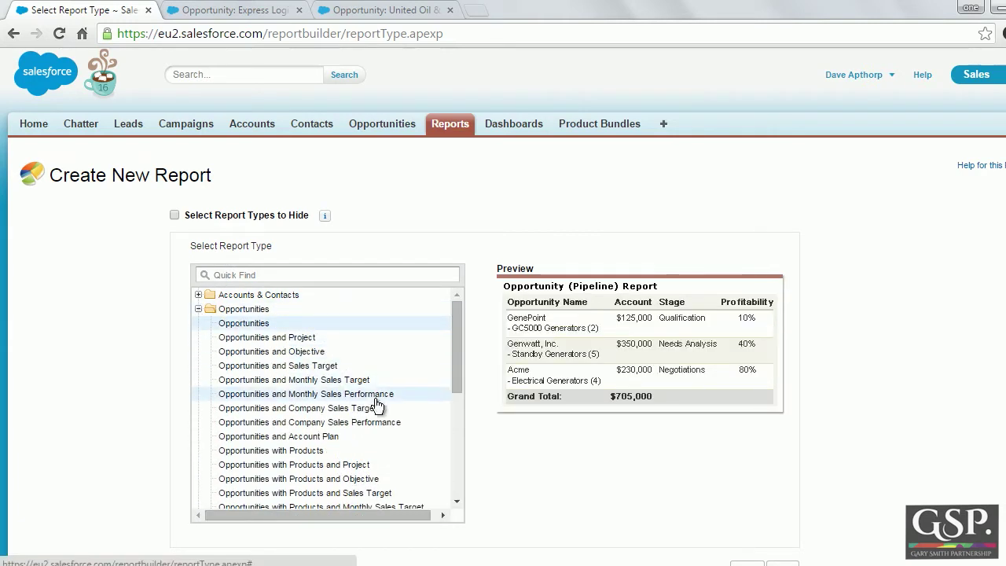
scroll(634, 476, down, 2)
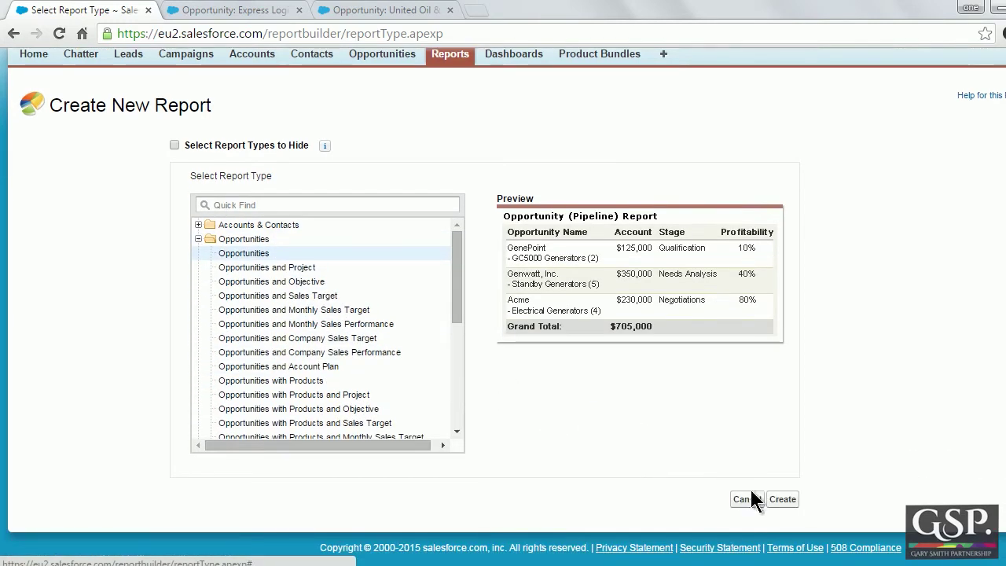
click(776, 499)
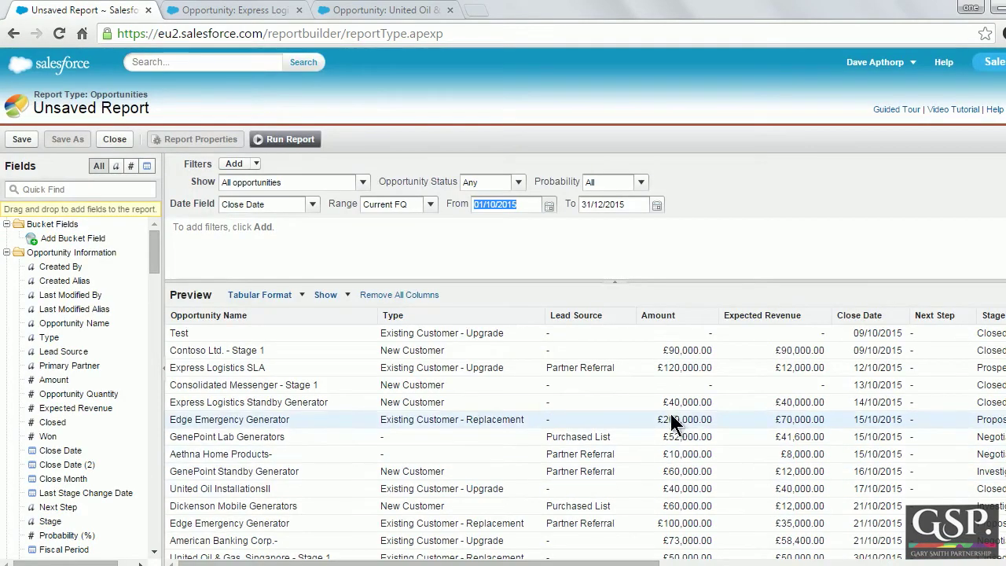
Step: Filter the report to Open opportunities with an All Time date range
click(518, 184)
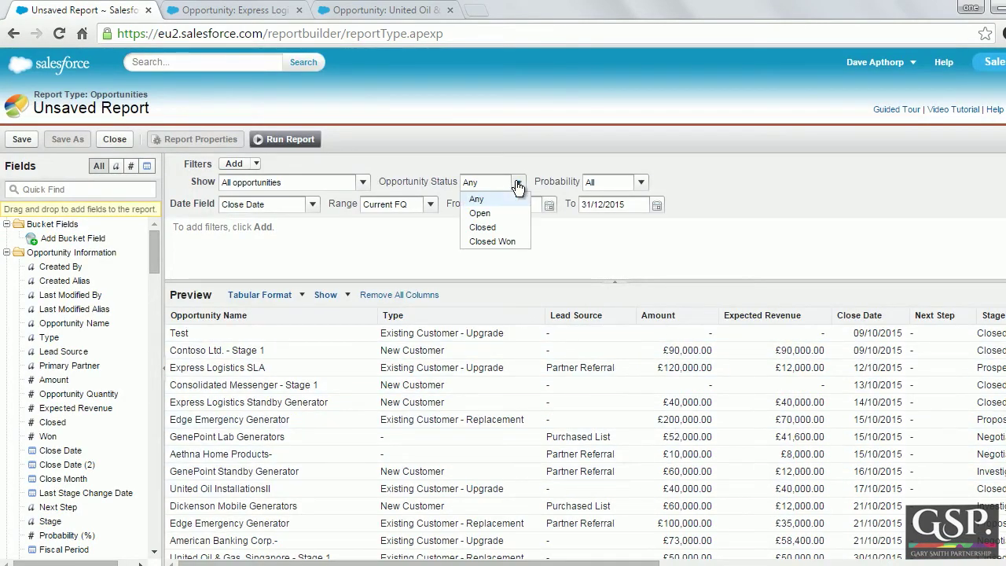
click(499, 213)
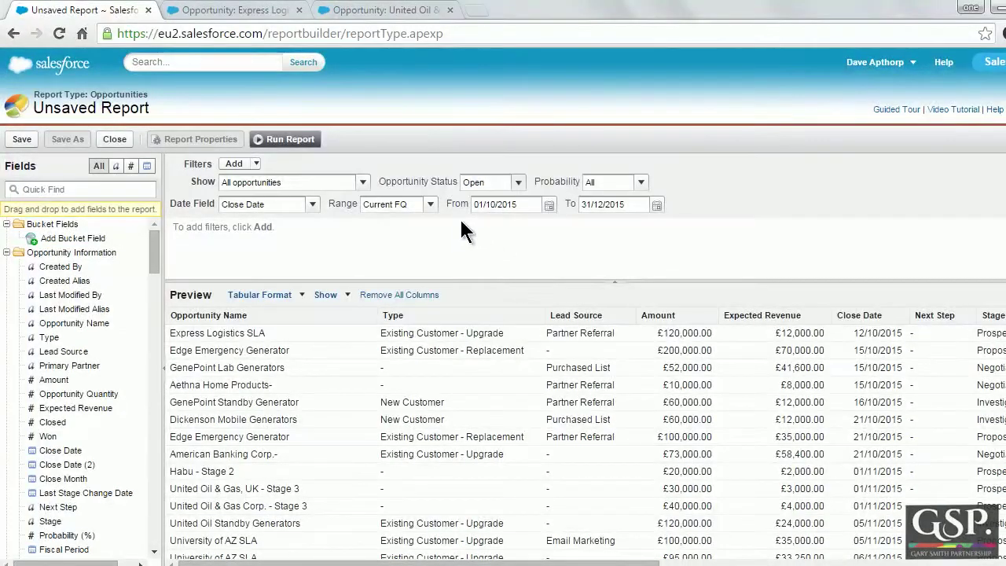
click(430, 206)
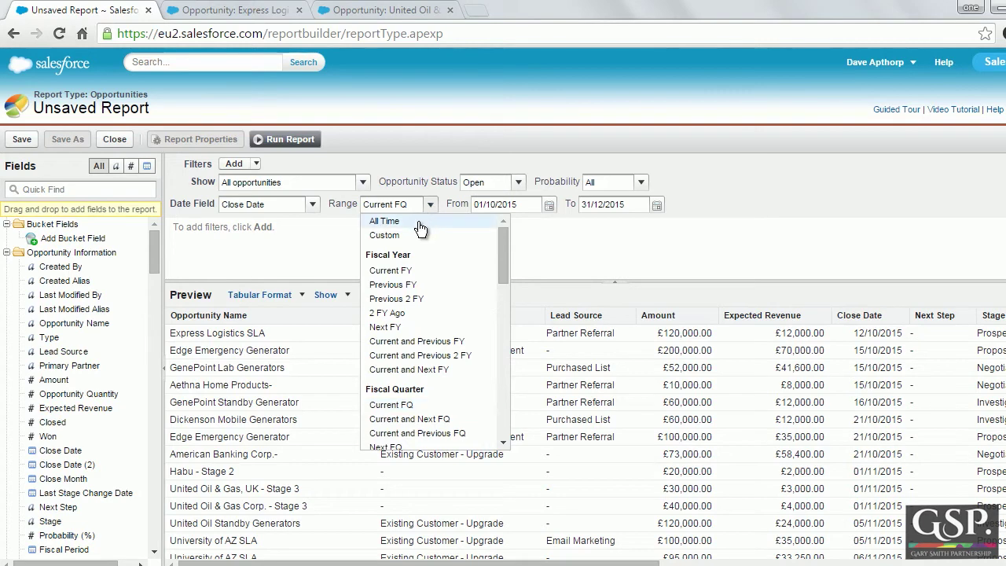
click(421, 224)
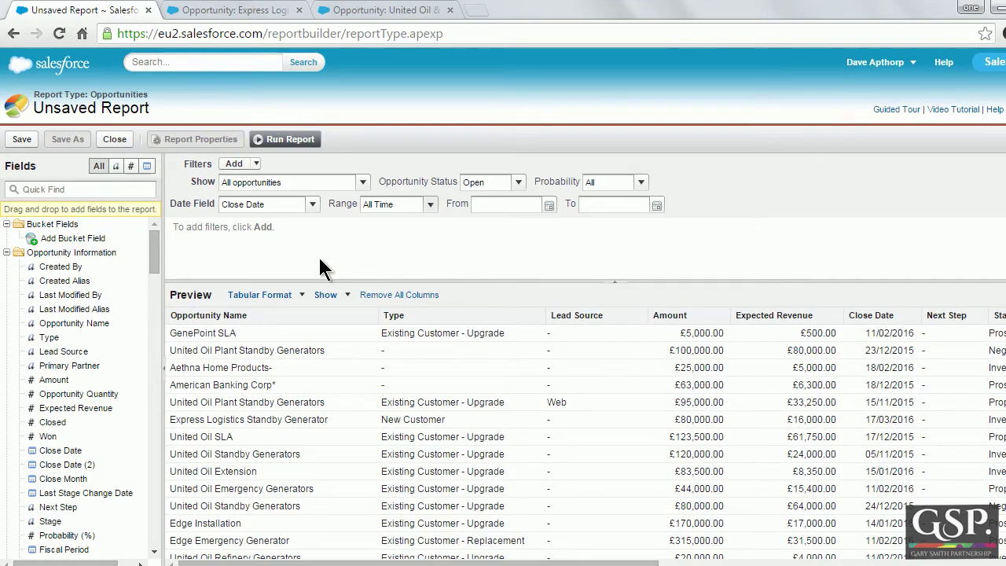
Step: Switch the report to Matrix format and group rows by Stage
click(287, 301)
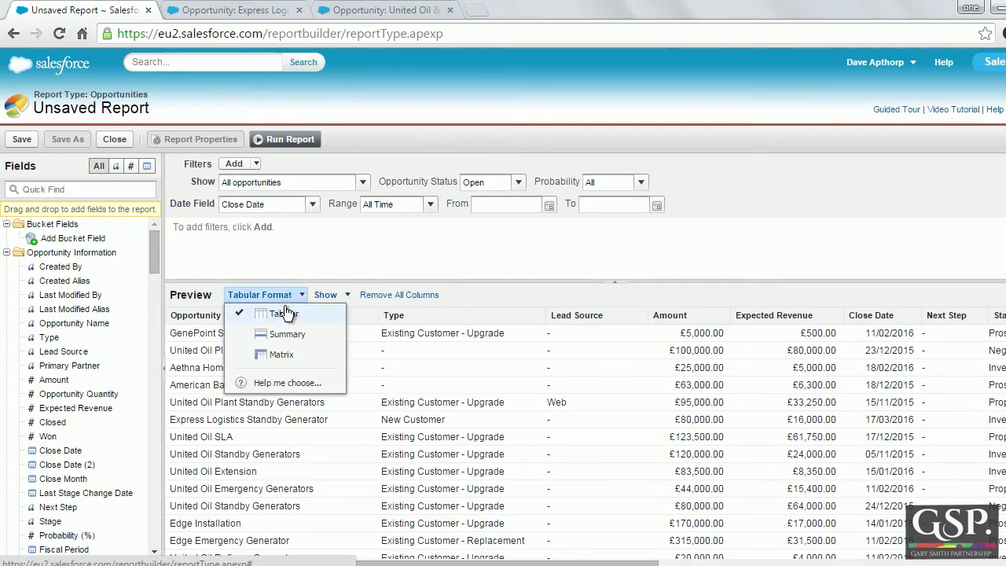
click(281, 356)
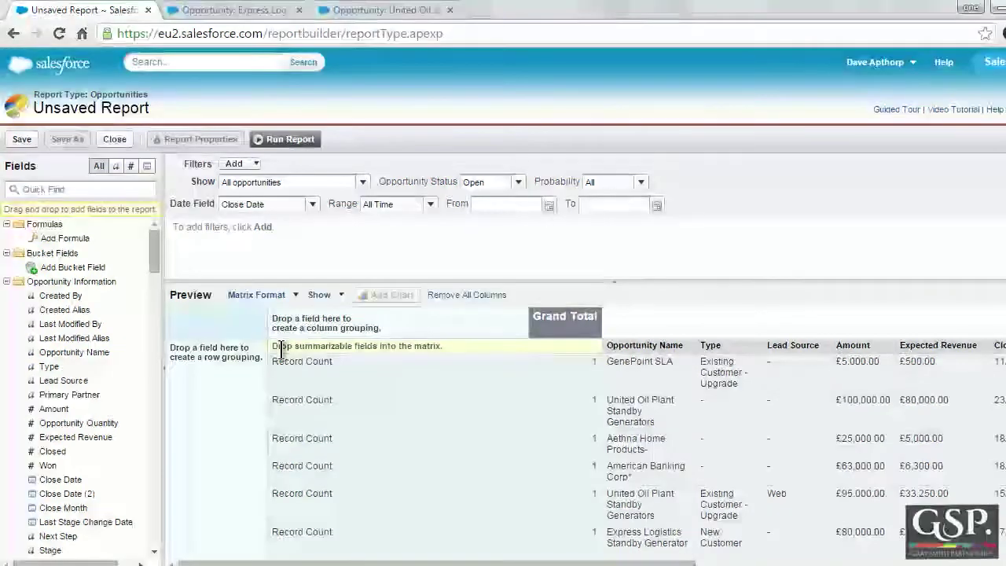
click(121, 188)
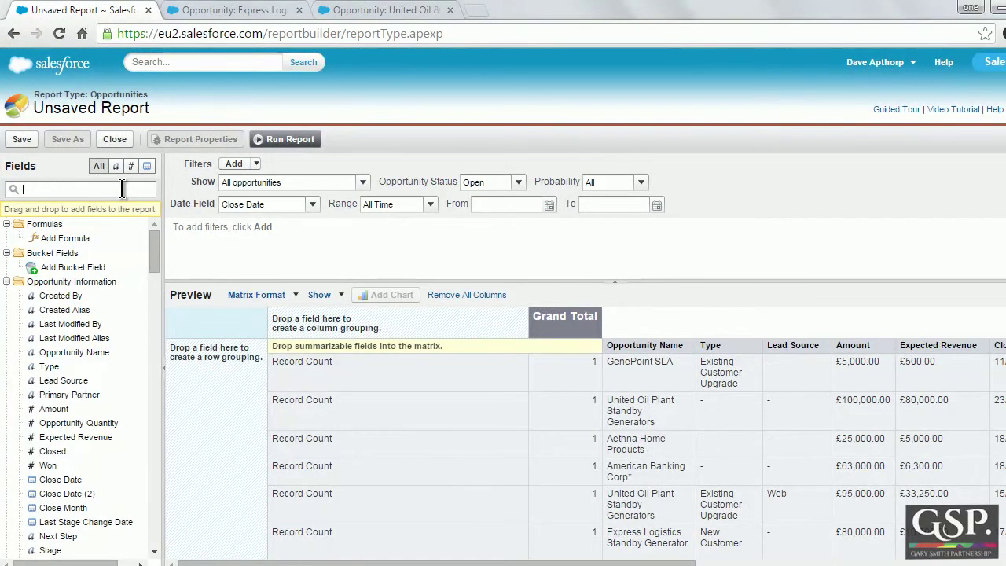
text(stage)
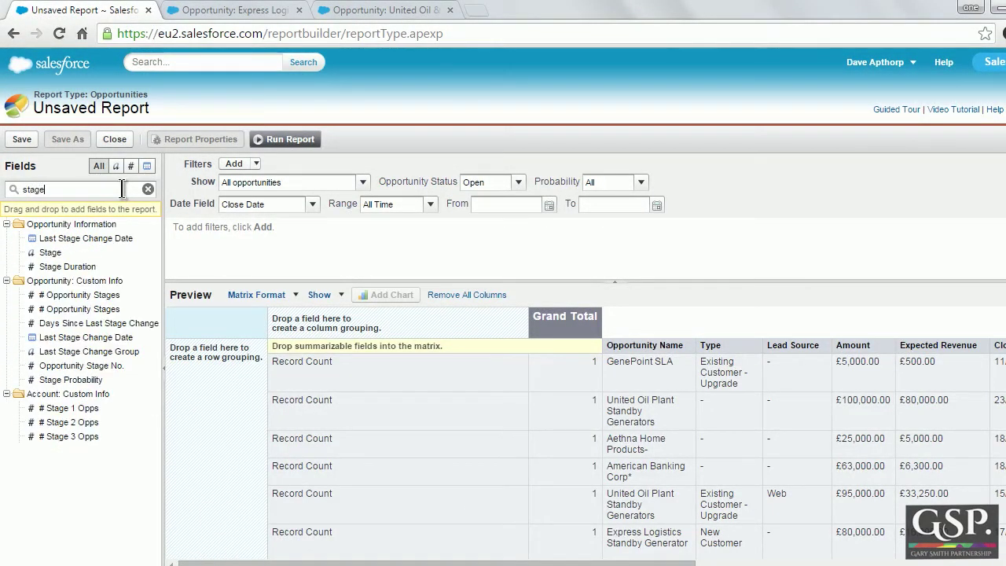
drag(63, 253, 194, 370)
Step: Group the columns by Close Date, by Calendar Month
double_click(35, 190)
text(close)
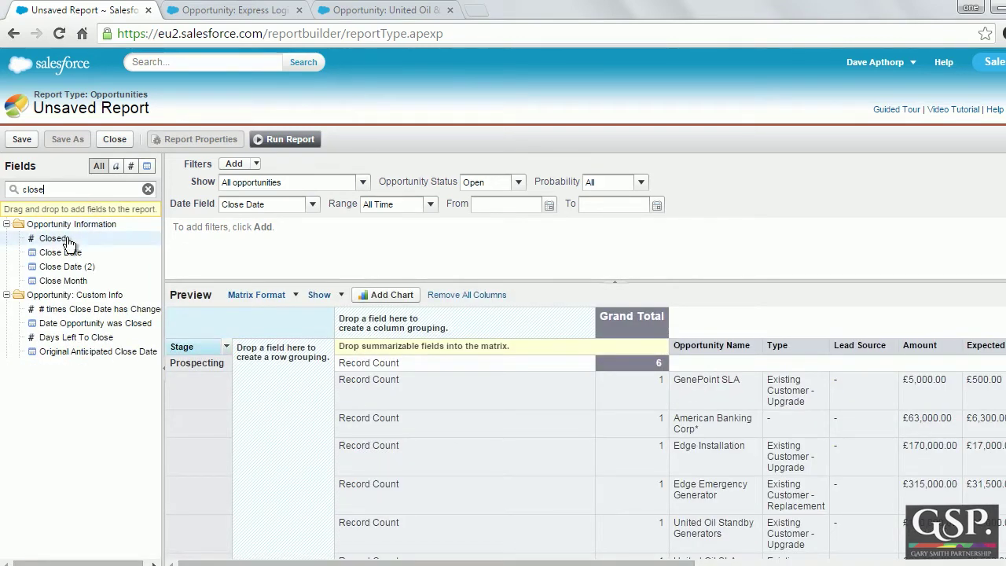
drag(63, 252, 374, 329)
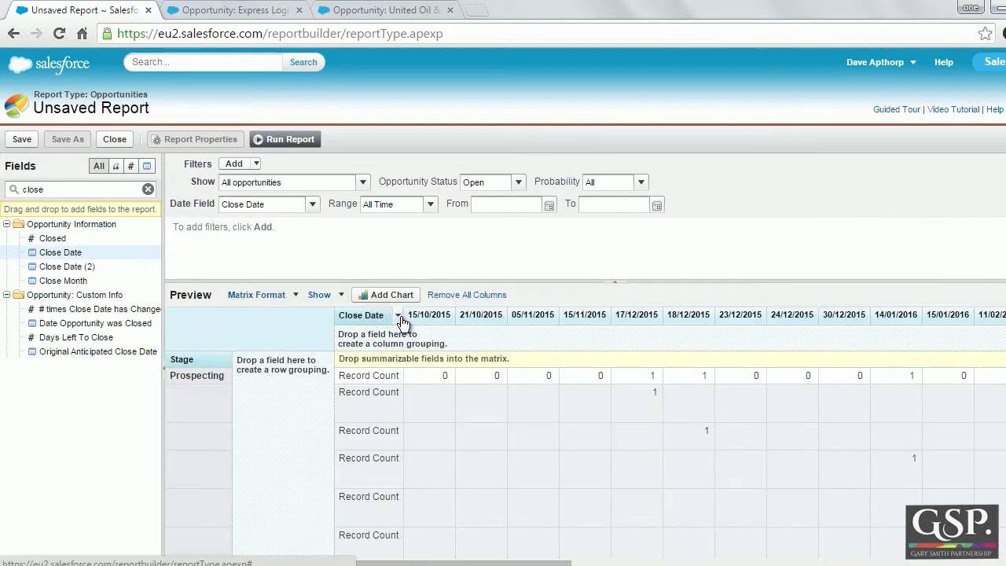
click(398, 316)
mouse_move(424, 384)
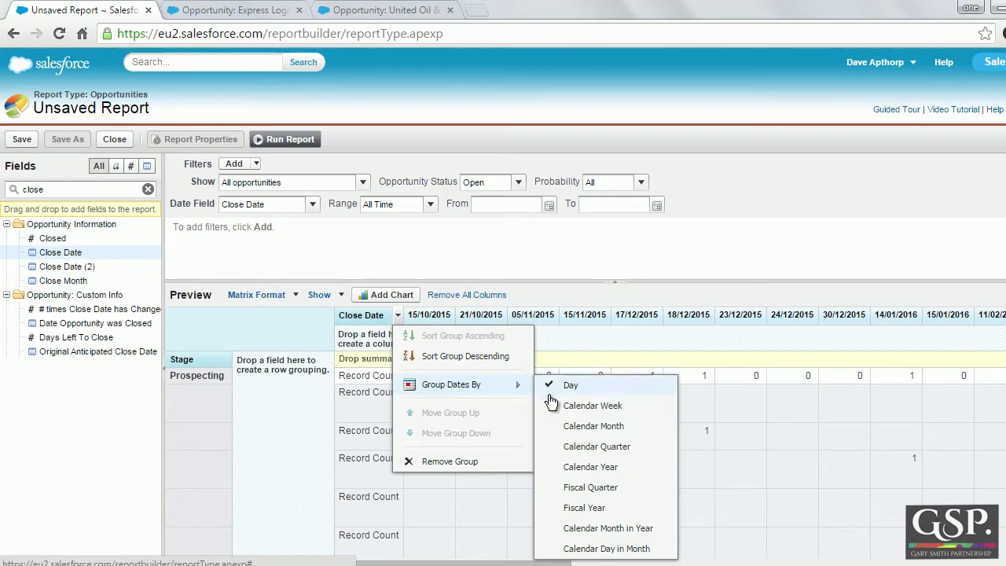
click(587, 426)
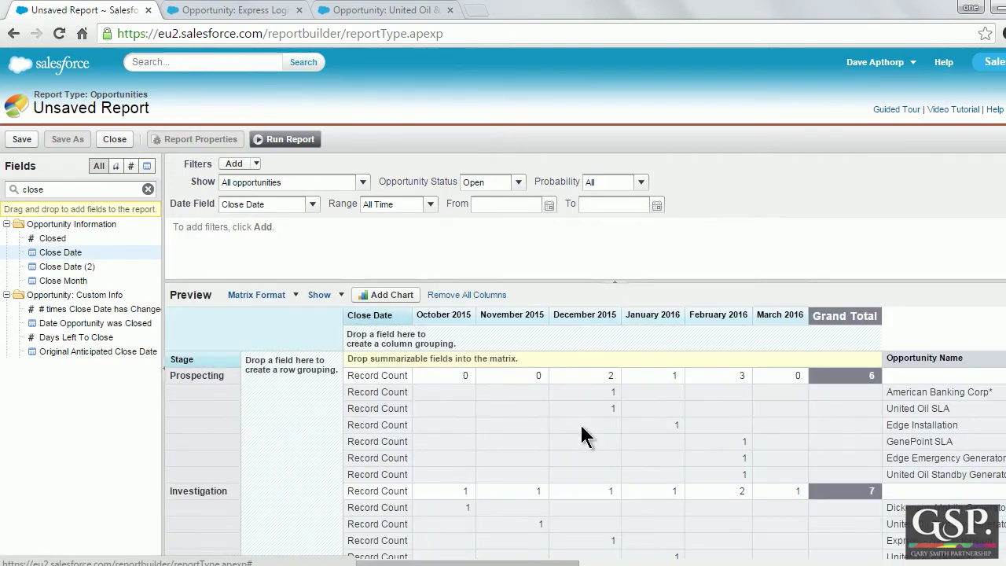
drag(58, 189, 10, 191)
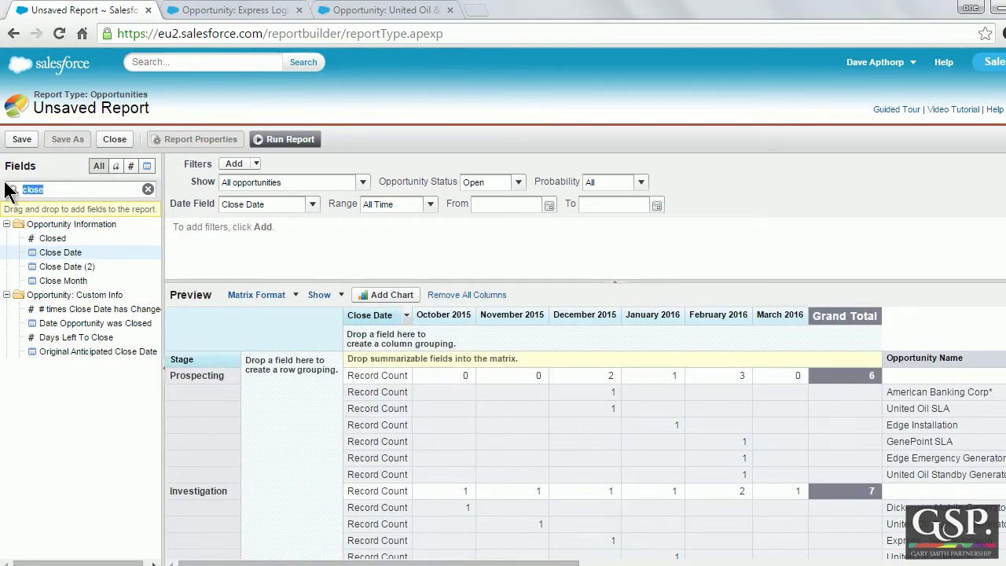
Step: Add Amount to the matrix summarised as Sum
text(amount)
drag(54, 238, 458, 391)
click(513, 303)
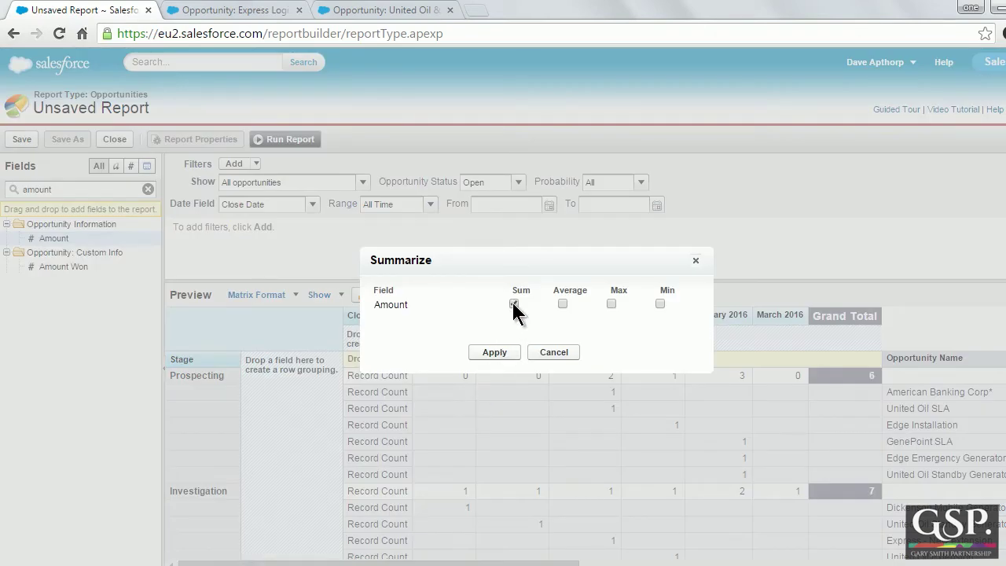
click(507, 352)
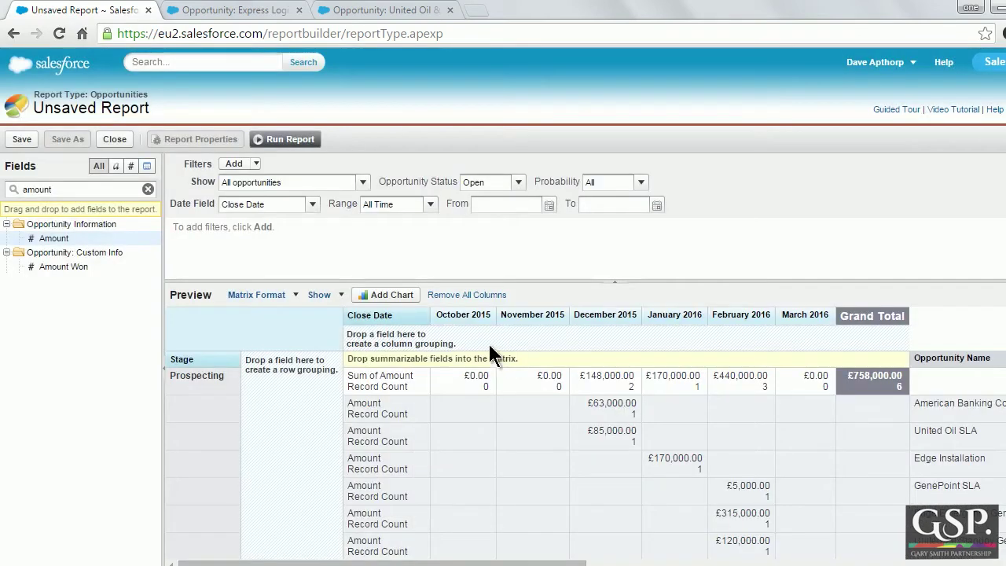
Step: Hide Record Count and Details, then run the report
click(341, 297)
click(348, 314)
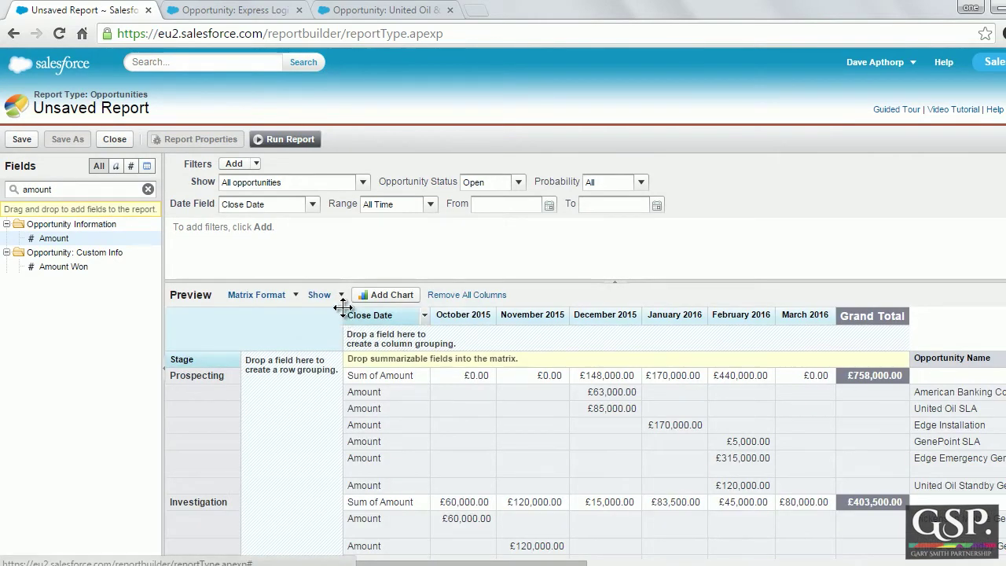
click(340, 297)
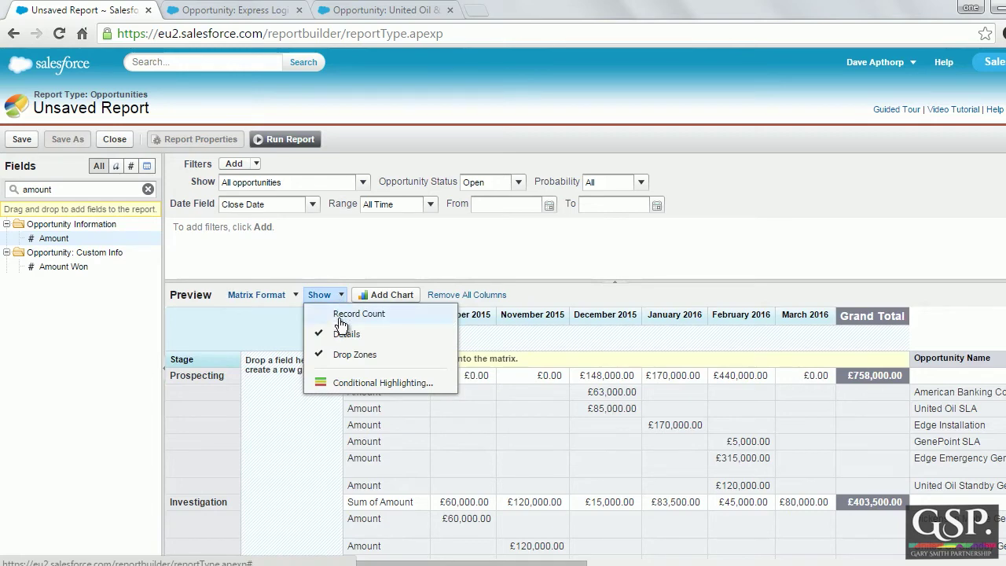
click(345, 335)
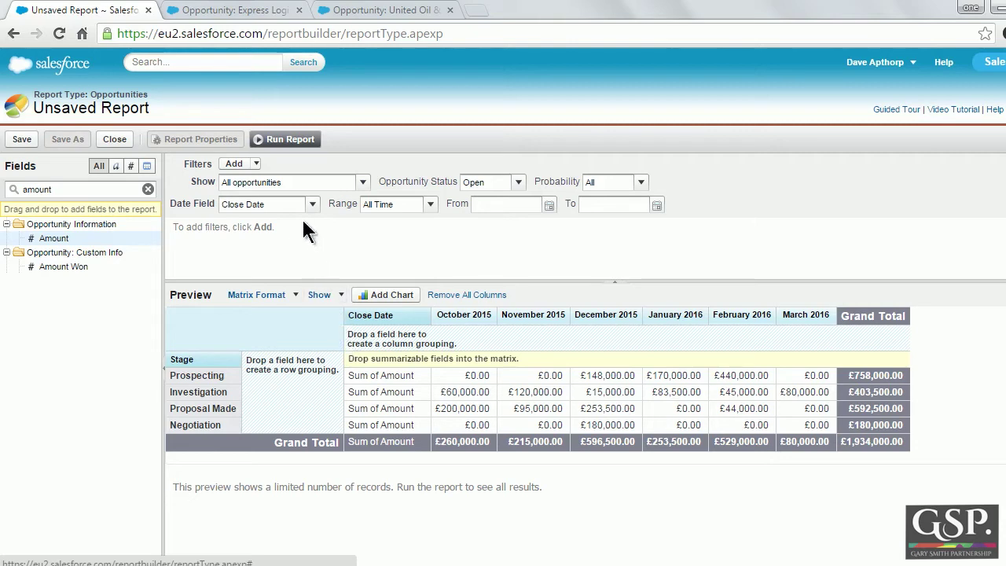
click(284, 143)
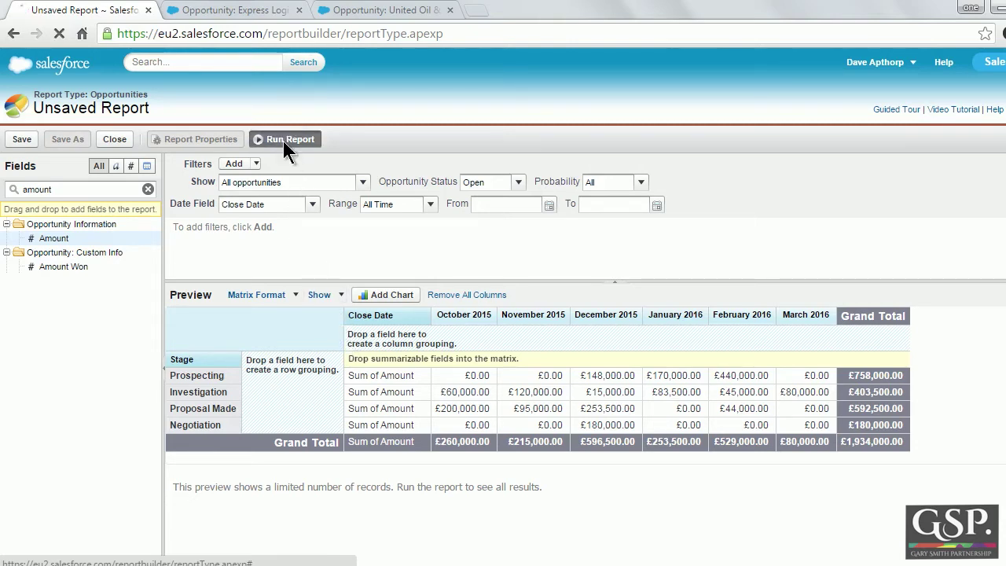
scroll(290, 149, down, 3)
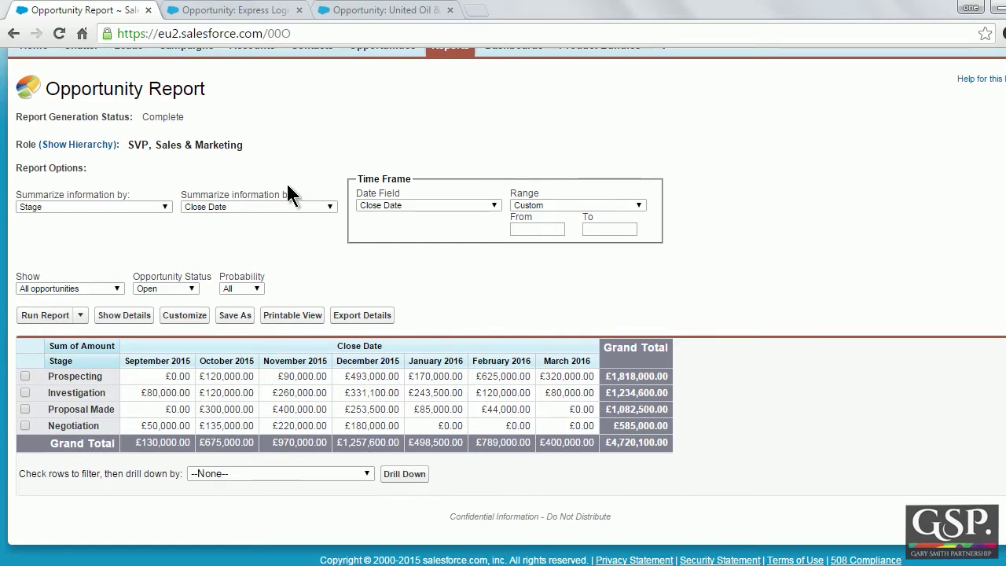
Step: Return to customizing the report and add a vertical bar chart
click(186, 314)
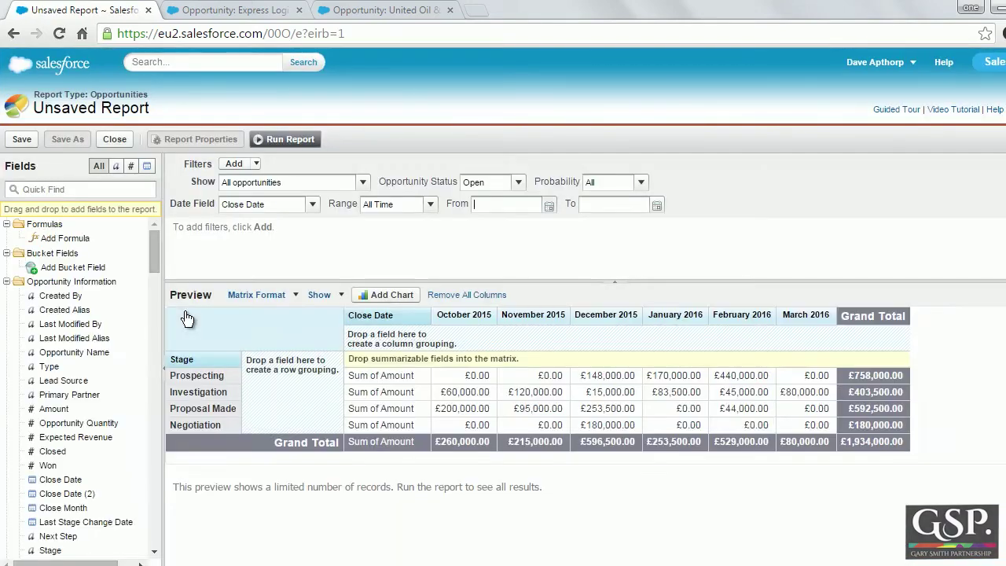
click(382, 297)
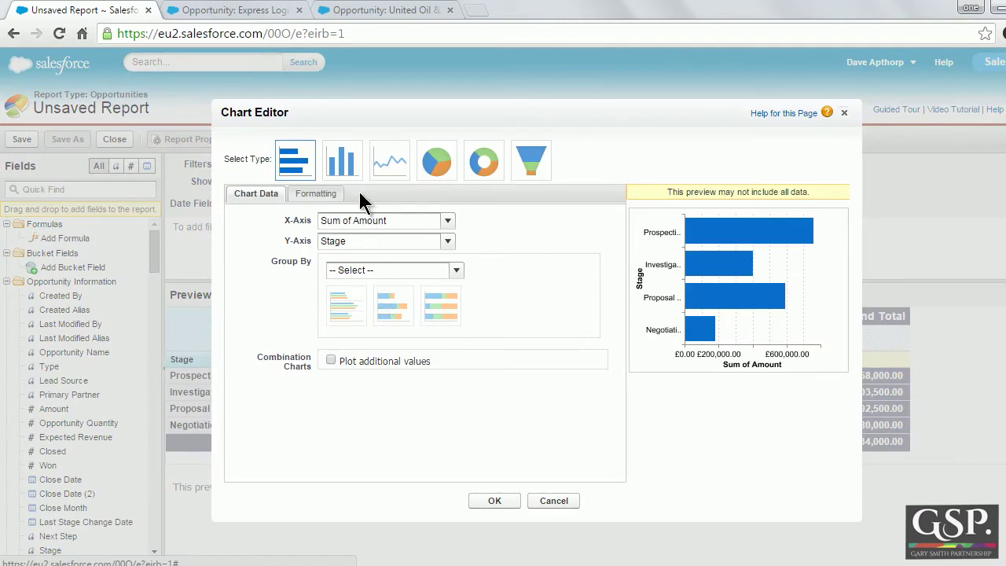
click(346, 168)
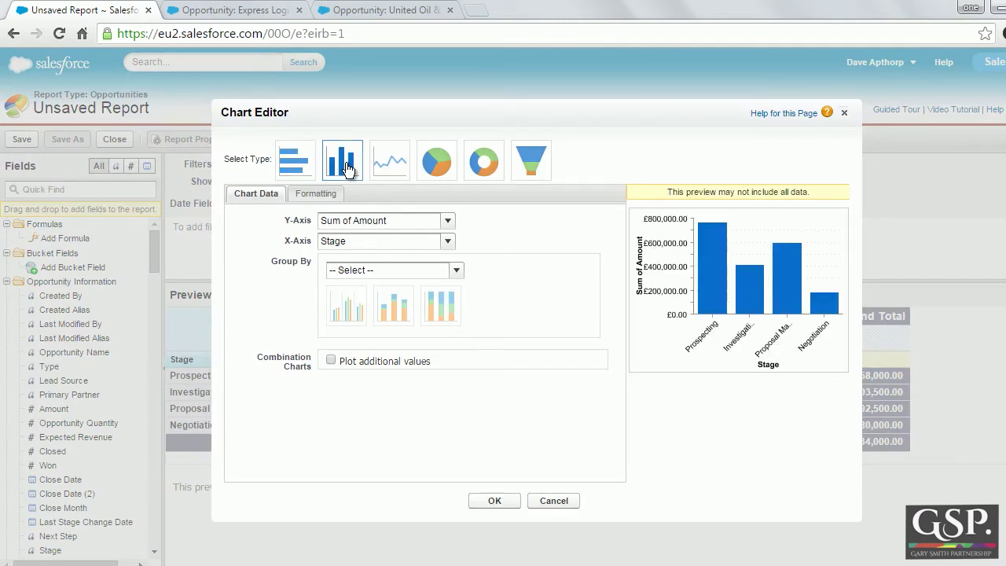
Step: Chart Sum of Amount by Close Date, grouped by Stage in Stacked style
click(360, 221)
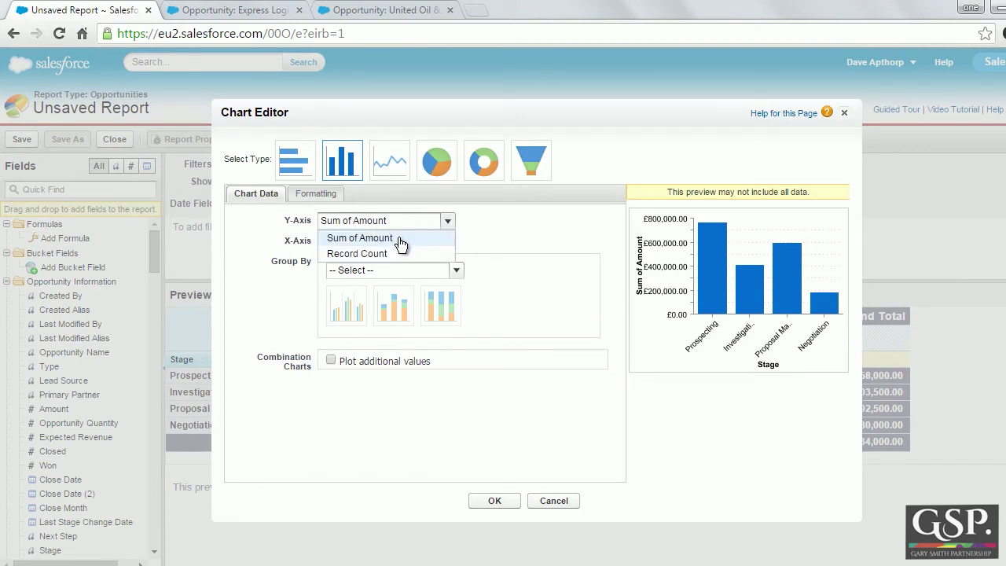
click(400, 240)
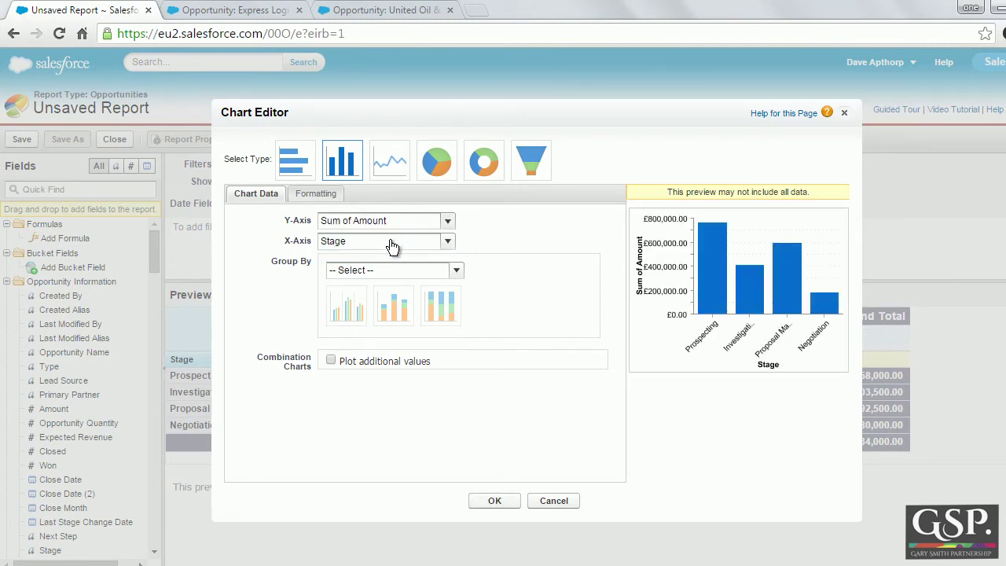
click(391, 243)
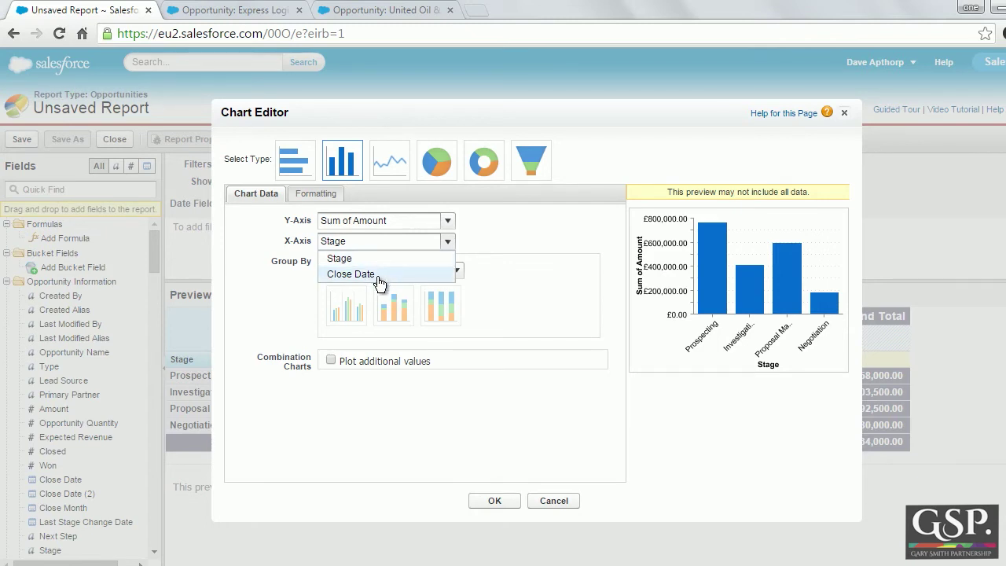
click(380, 276)
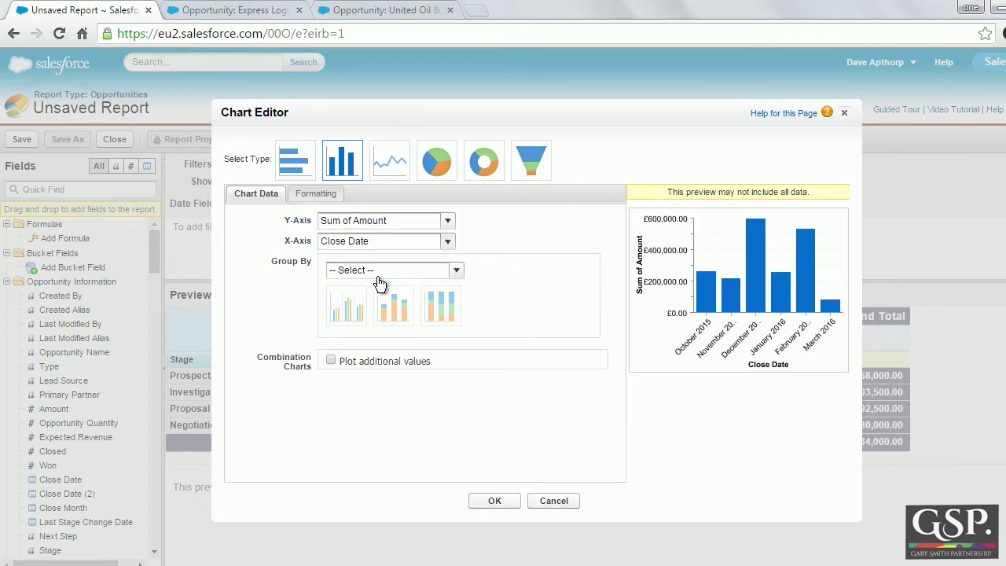
click(376, 271)
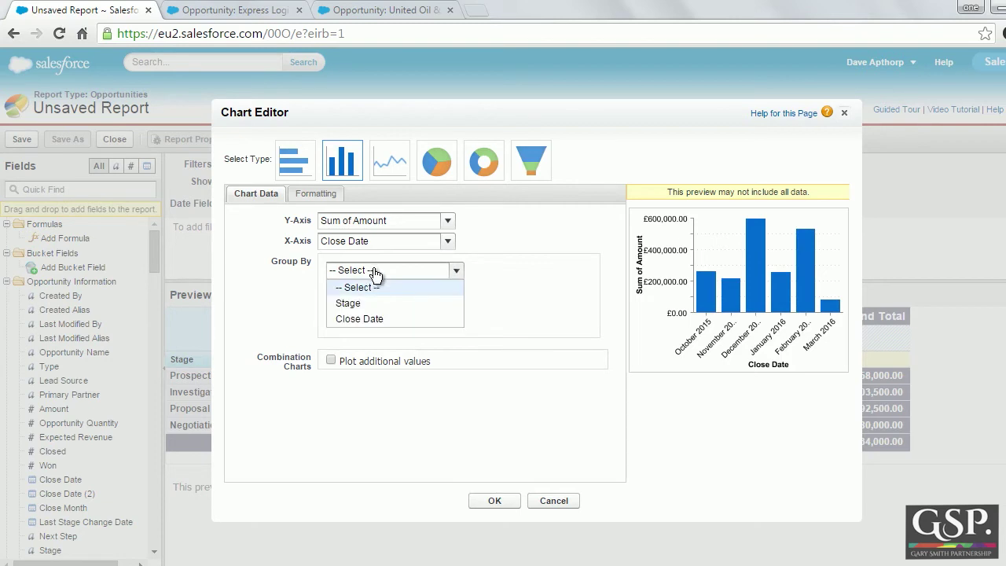
click(360, 304)
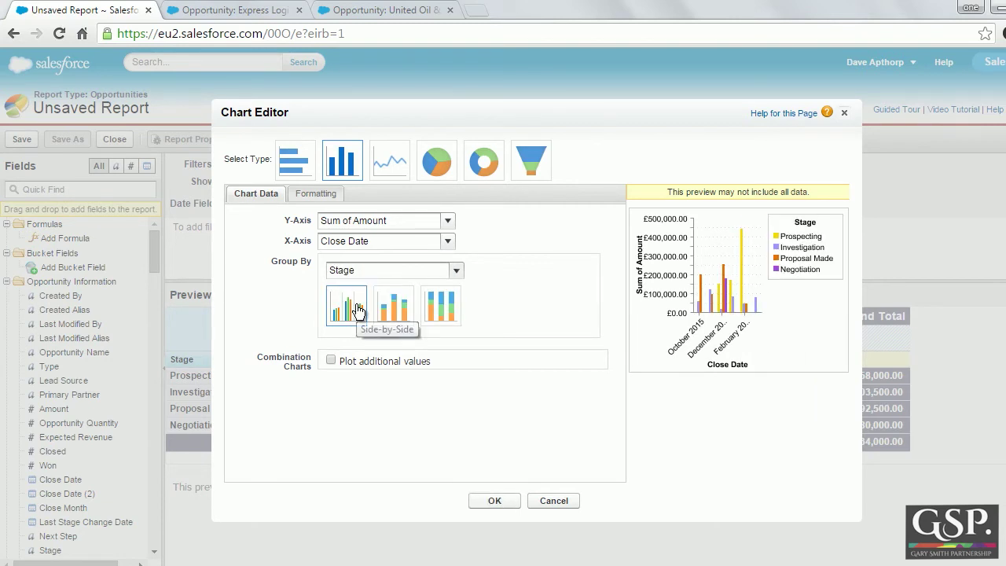
click(397, 310)
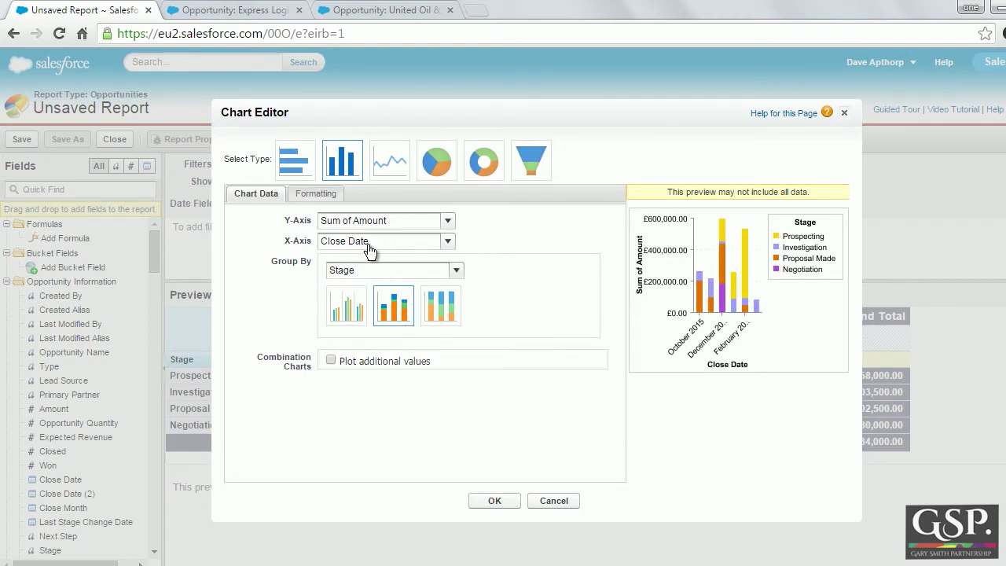
Step: Format the chart: legend at Bottom, hover enabled, positioned Below Report
click(321, 196)
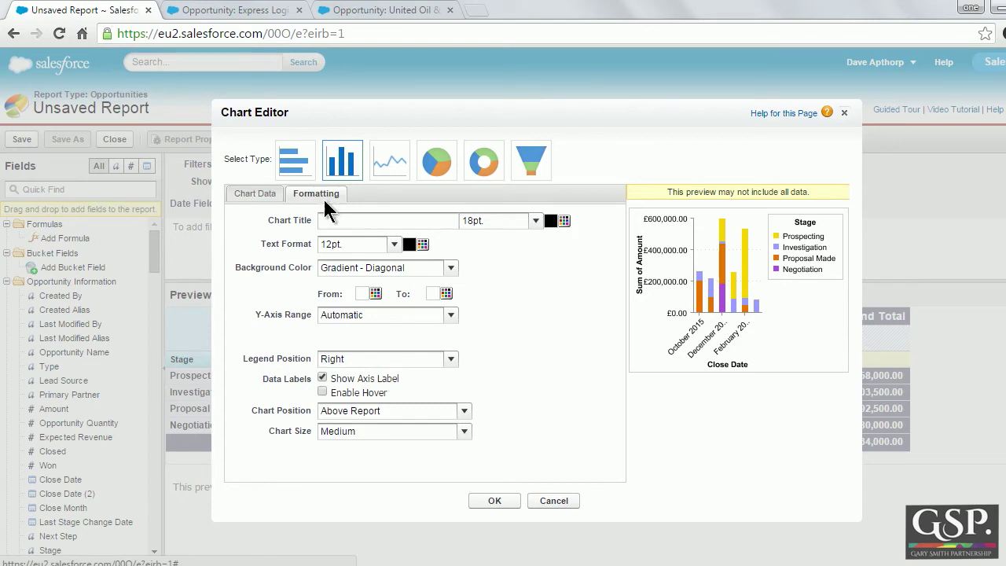
click(339, 358)
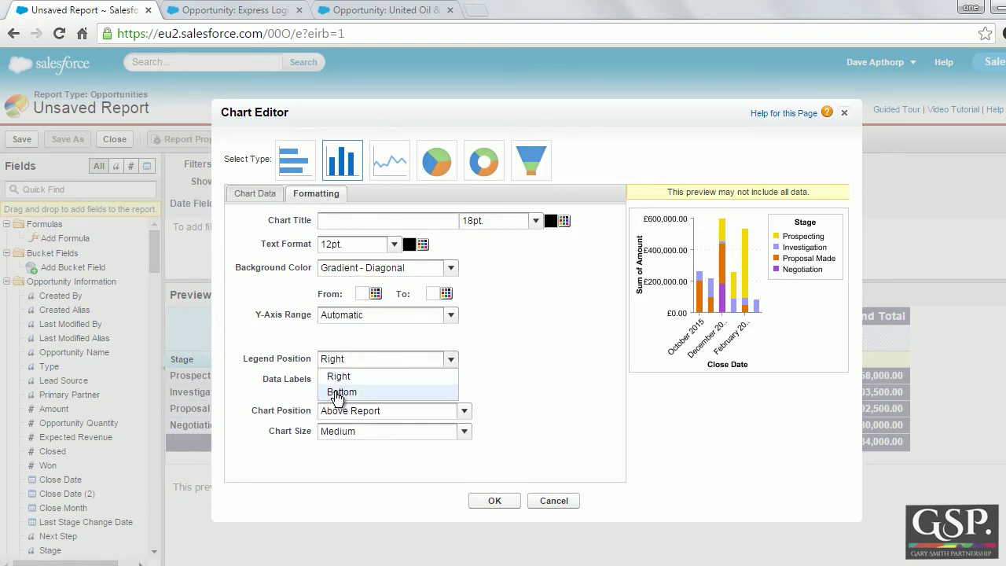
click(334, 391)
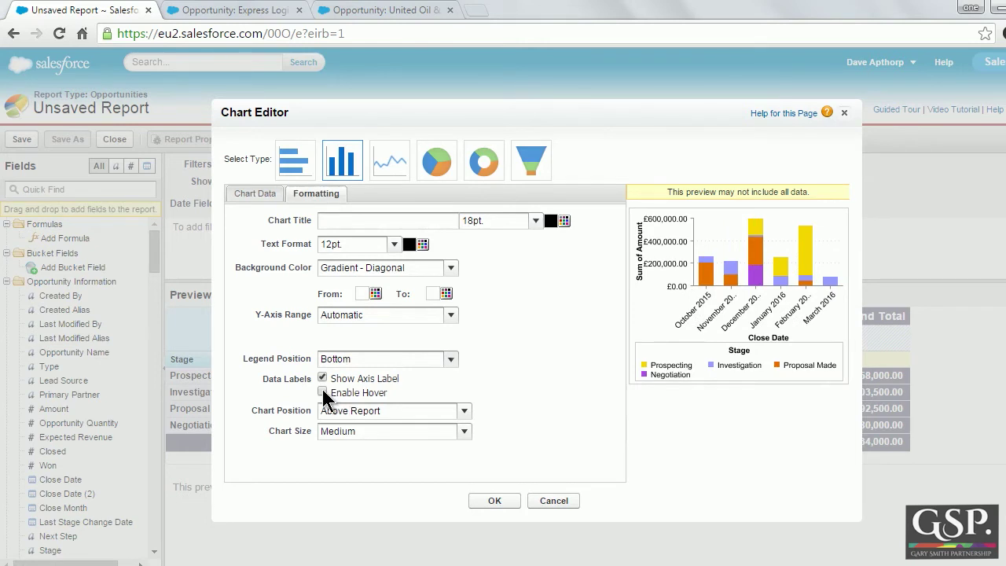
click(322, 392)
click(333, 412)
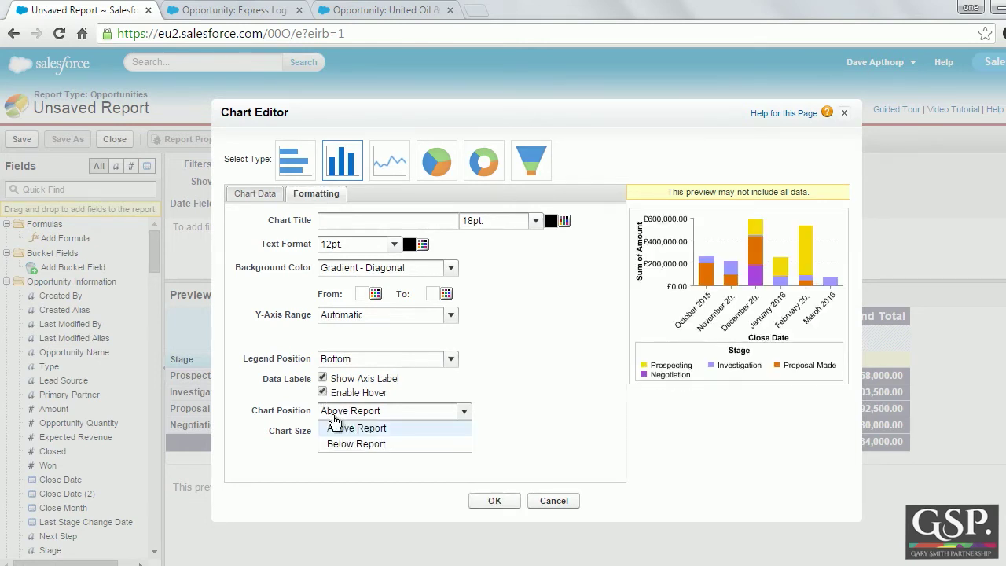
click(335, 445)
click(494, 500)
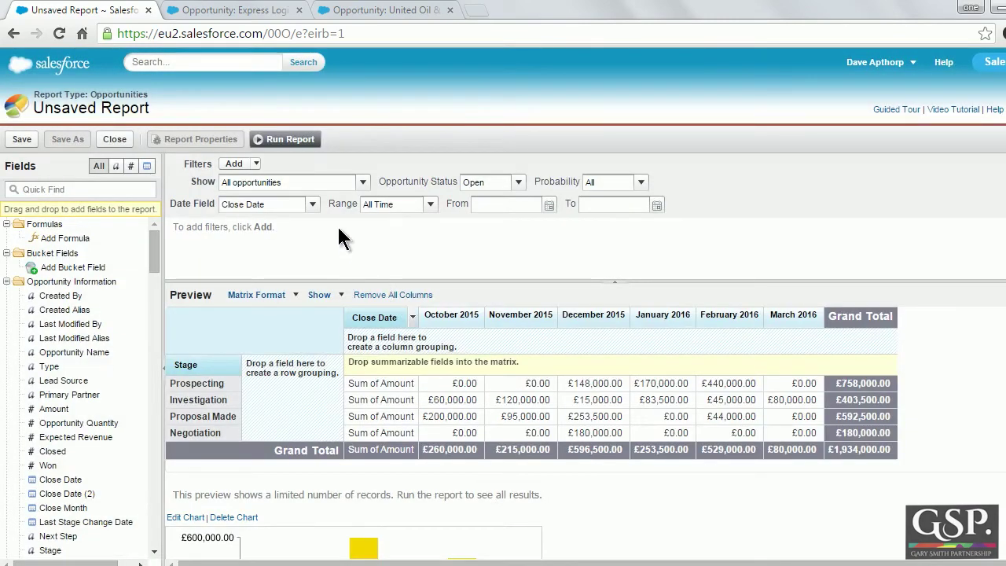
Step: Run the report to review the stacked chart below the matrix, then begin Save As
click(293, 141)
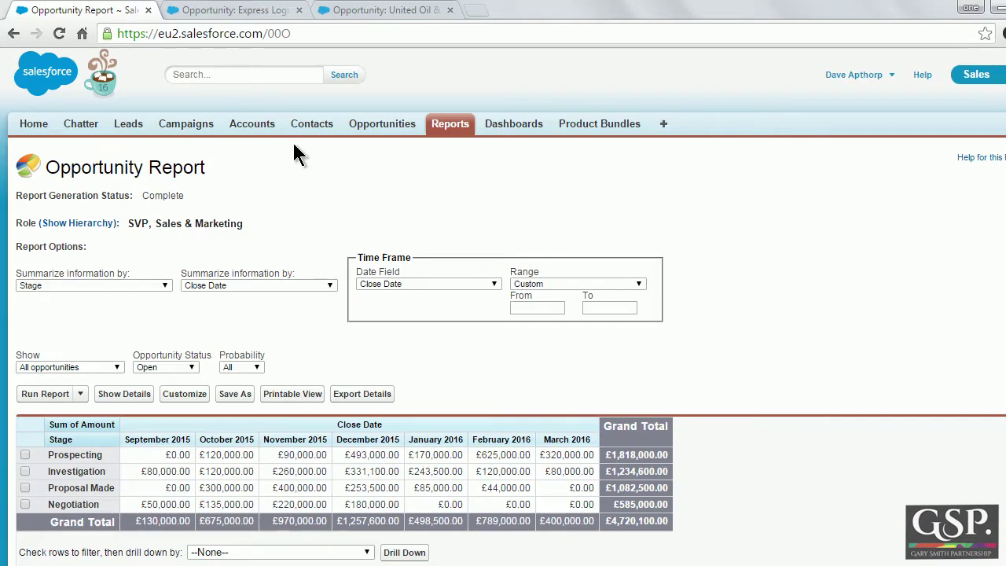
scroll(293, 145, down, 1)
scroll(292, 163, down, 5)
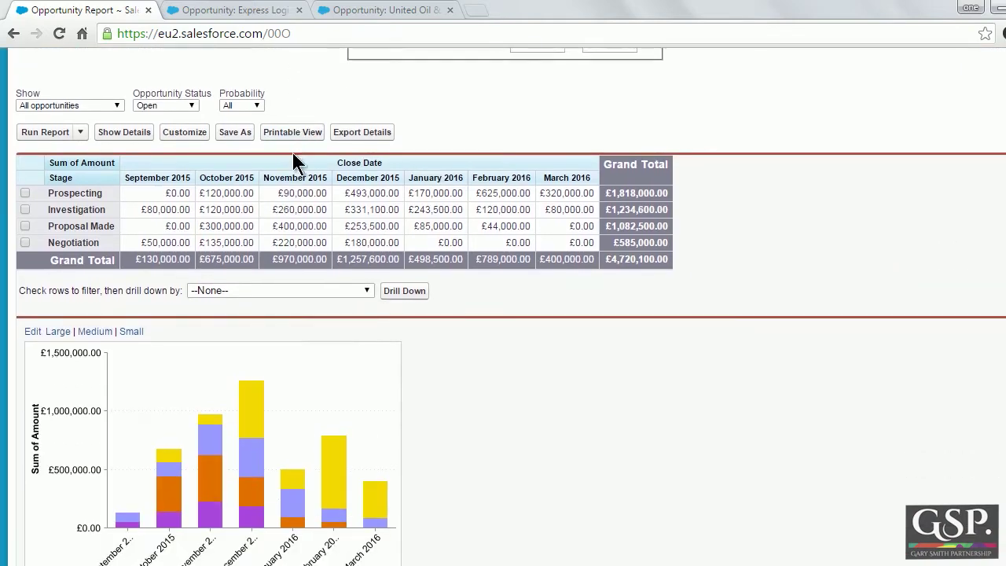
scroll(462, 295, up, 3)
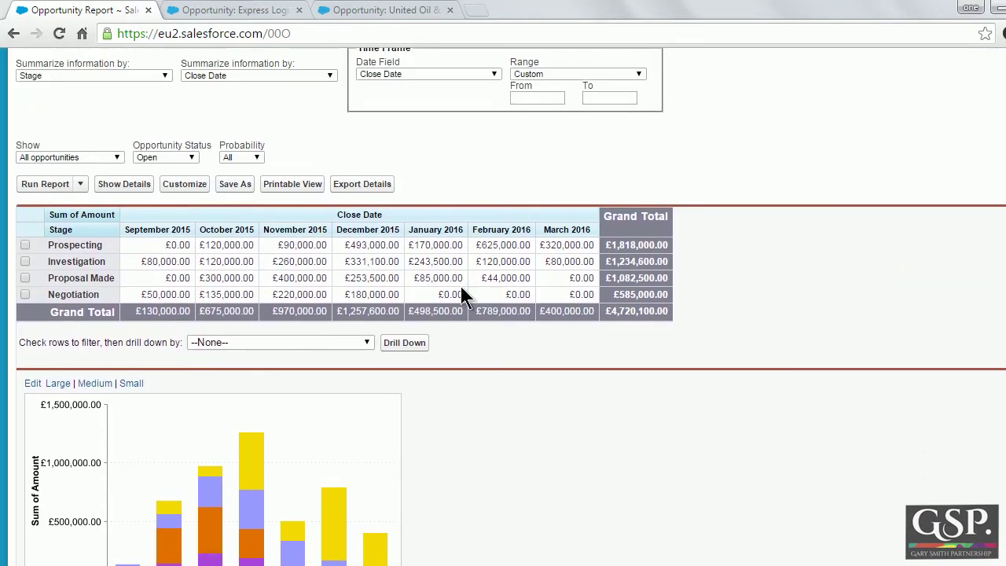
click(237, 182)
Step: Save the report as 'Open Deals by Stage' in the GSP Sales Reports folder and return
text(Open D)
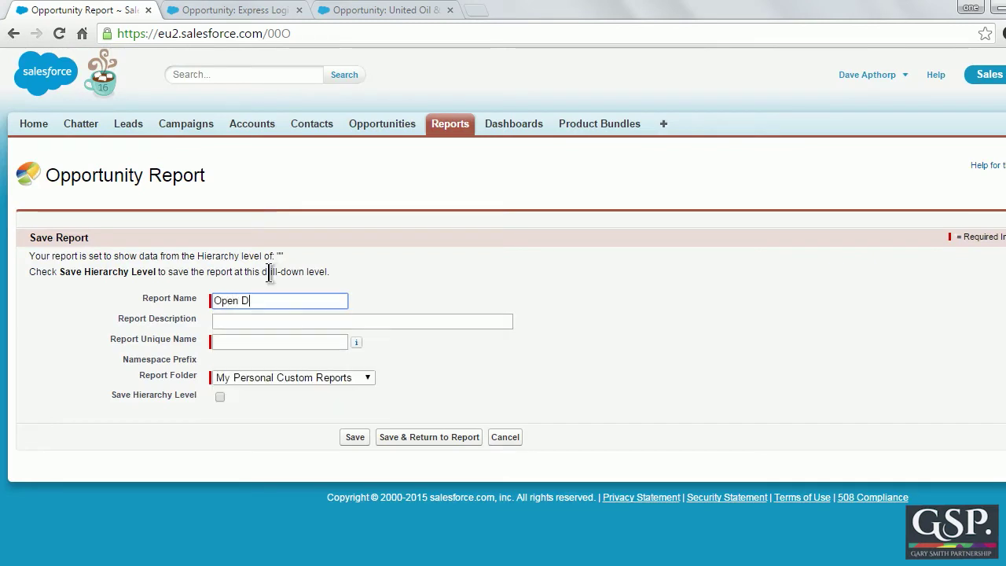
text(eals by Stage)
key(Tab)
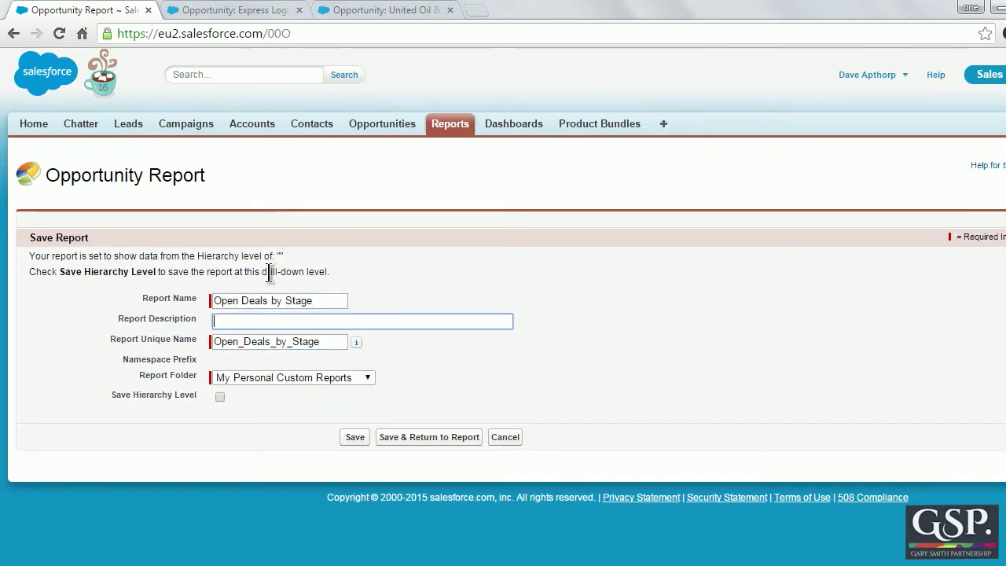
click(268, 376)
click(260, 470)
click(413, 437)
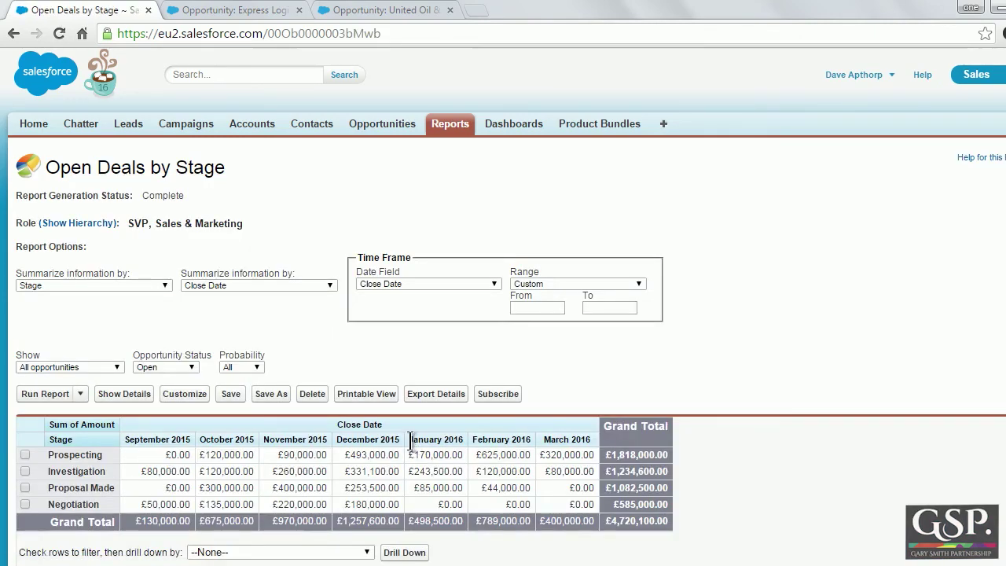
Step: Edit the Sales Performance & Pipeline Visibility dashboard and add a Vertical Bar Chart to the middle column
click(504, 125)
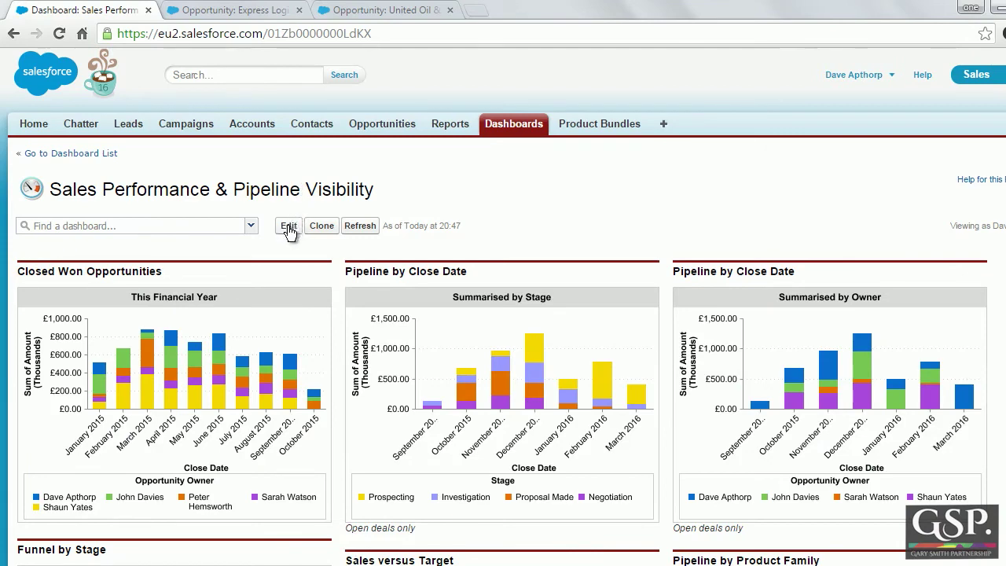
click(289, 226)
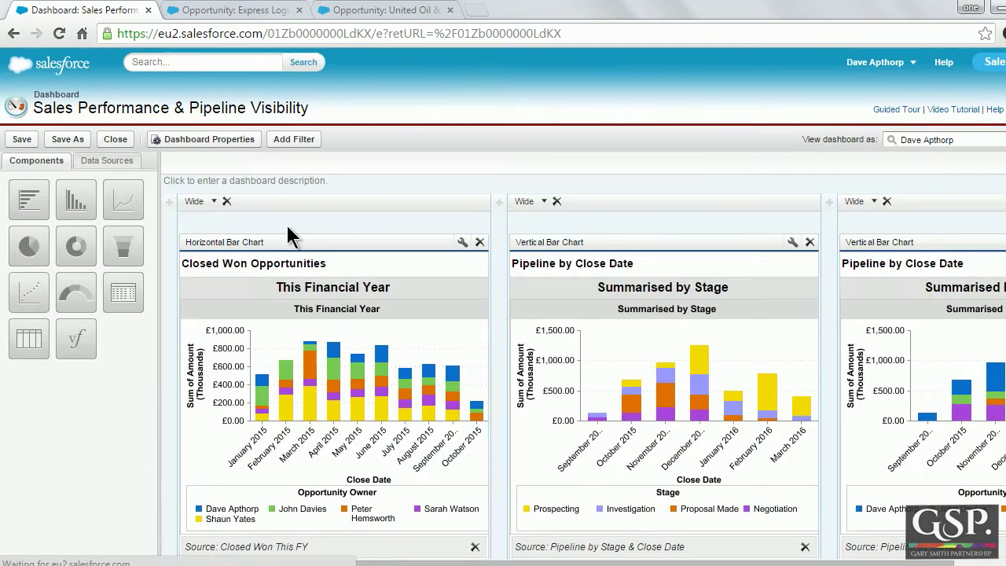
drag(75, 200, 537, 229)
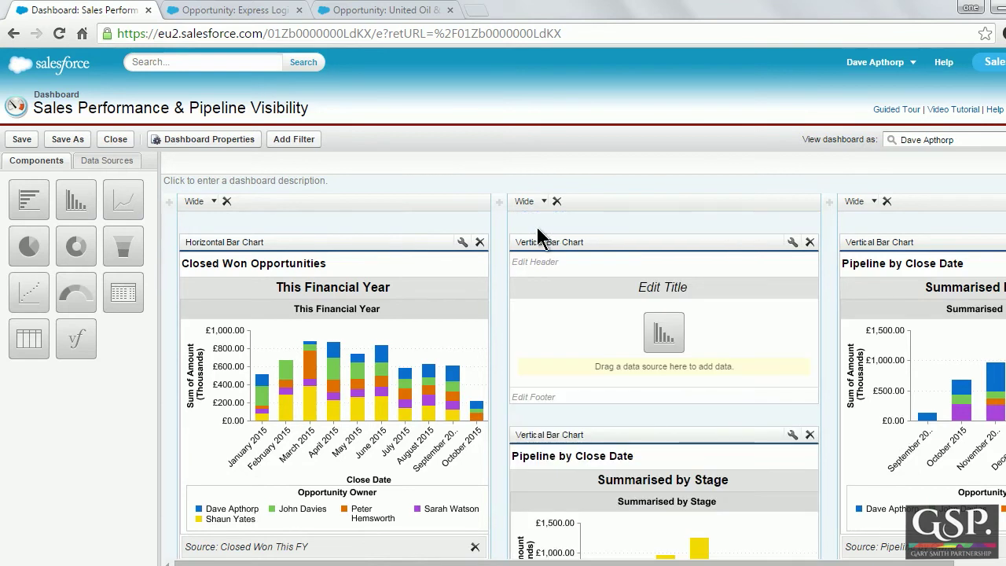
click(114, 161)
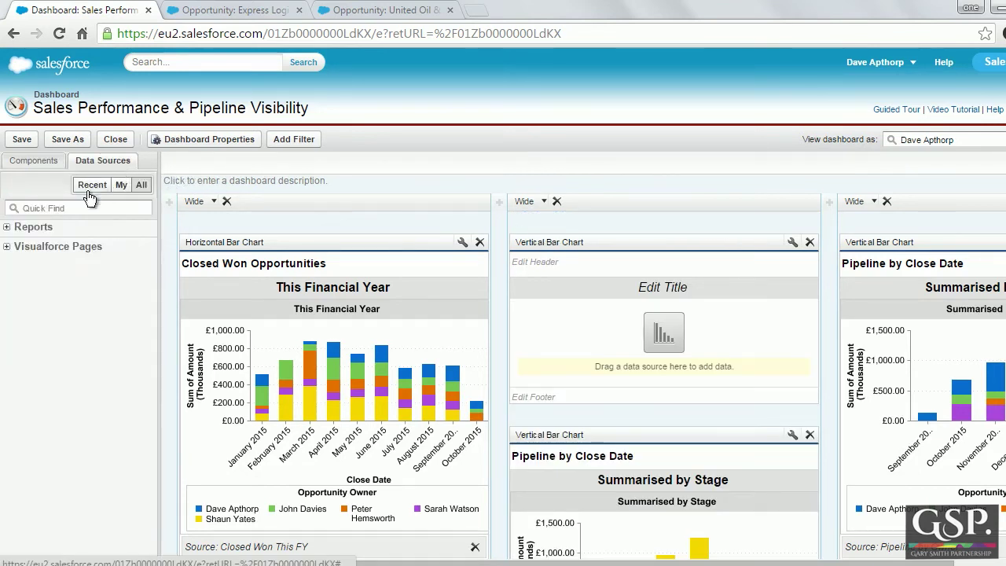
Step: Search 'open deals', assign Open Deals by Stage to the new chart, and open its component settings
click(82, 206)
text(open deals)
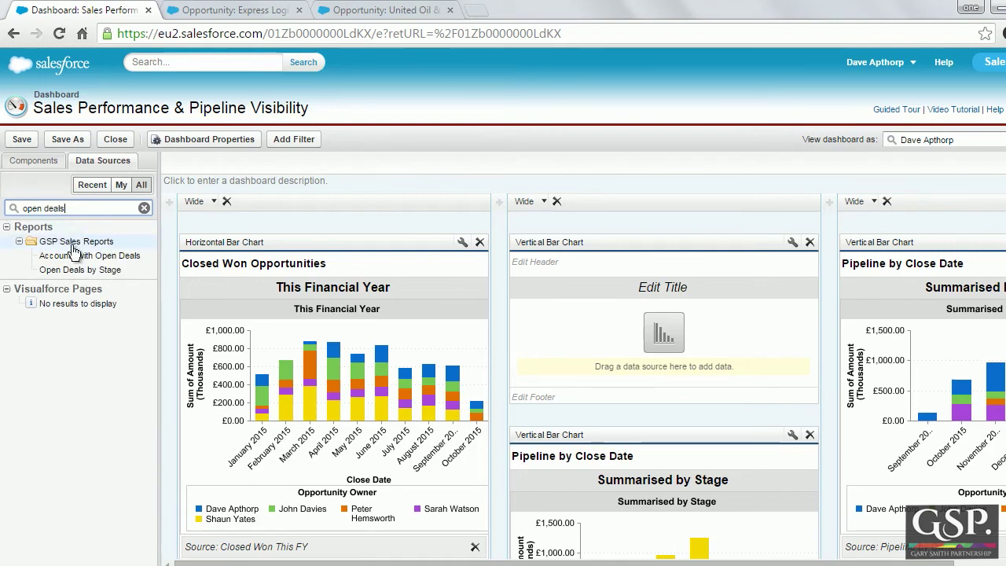
drag(79, 271, 559, 299)
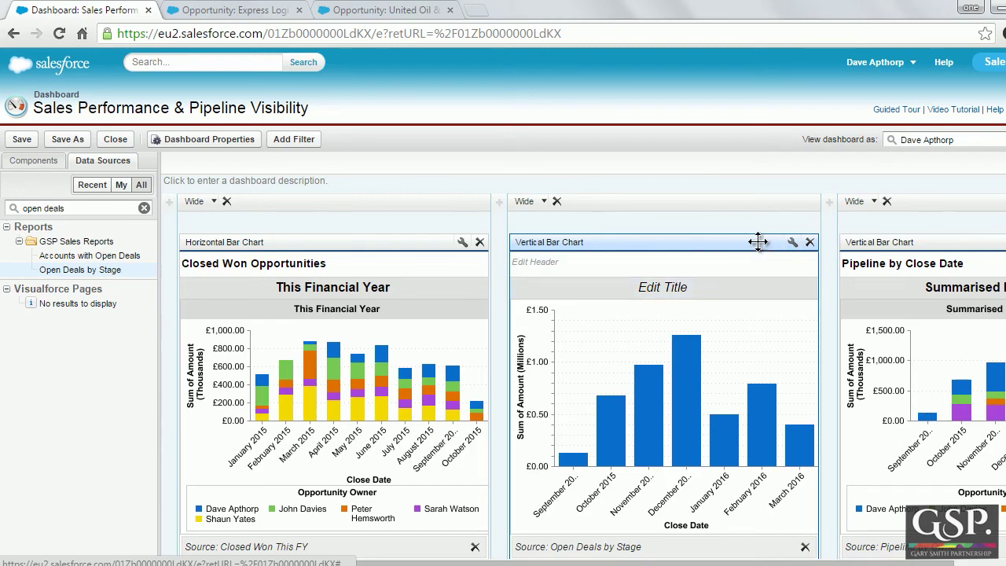
click(793, 242)
drag(400, 141, 349, 143)
drag(244, 145, 240, 161)
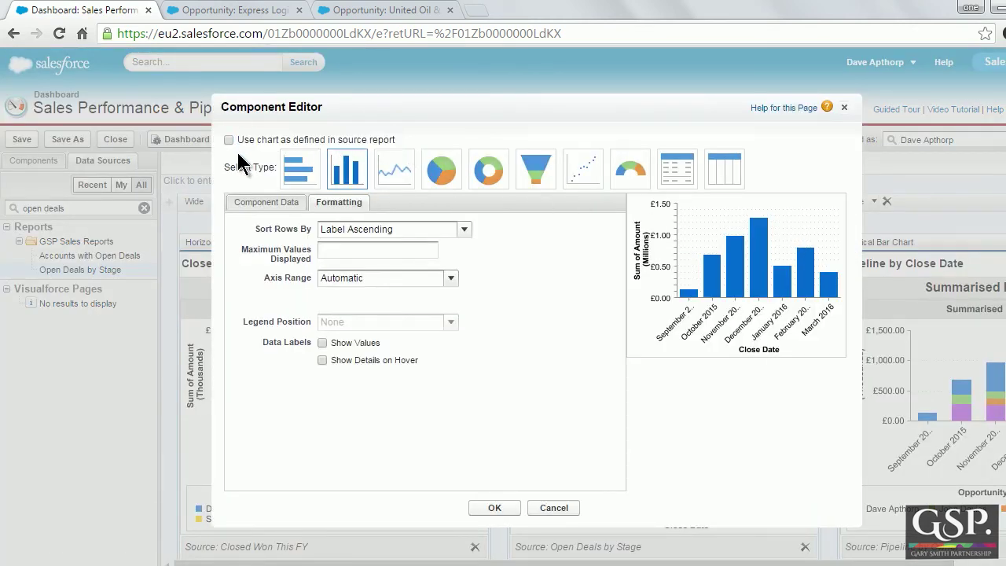
Step: Use the source report's chart, with header 'Open Pipeline' and title 'All Open Opportunities'
click(228, 140)
click(490, 508)
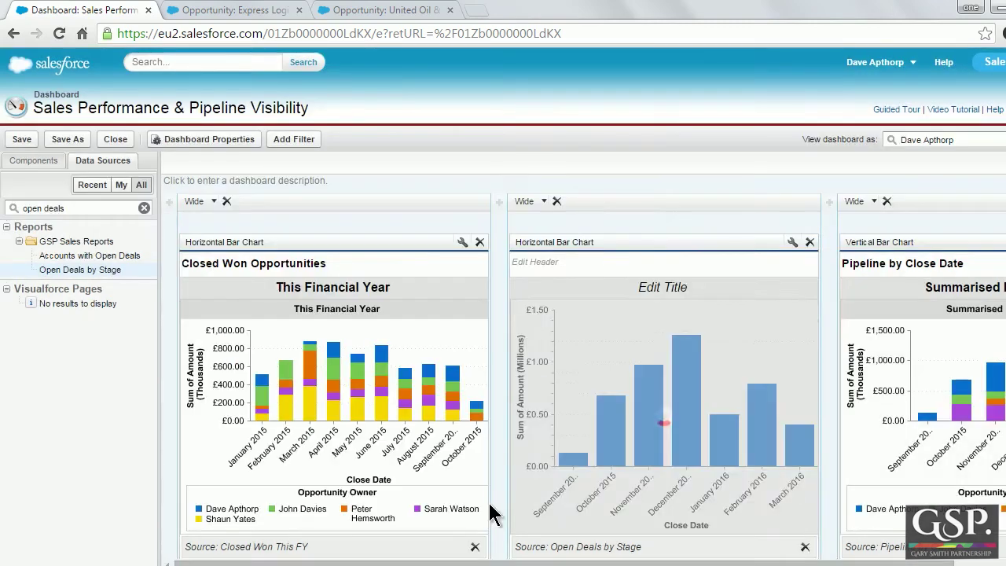
text(Open Pipeline)
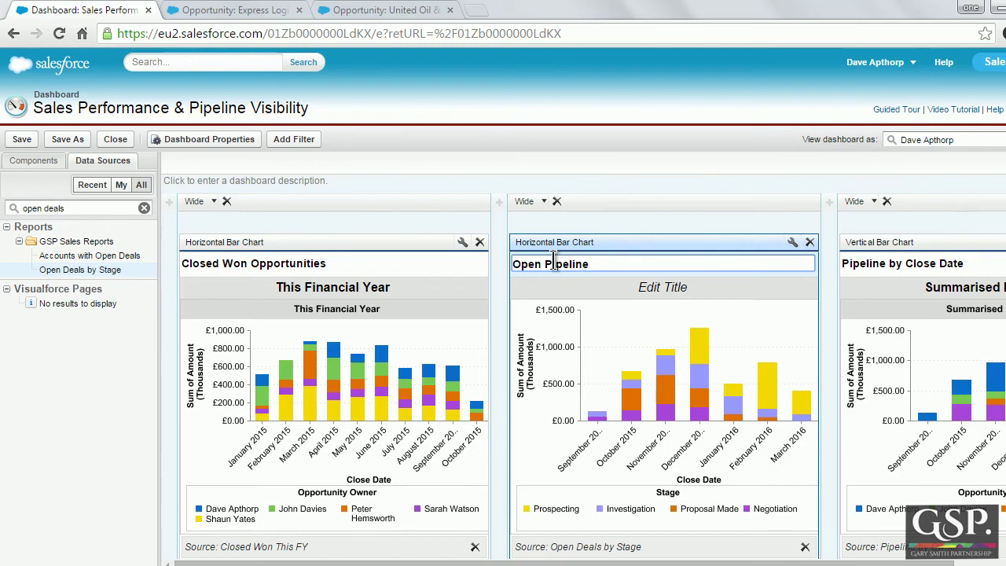
click(630, 287)
text(All Open Opportunities)
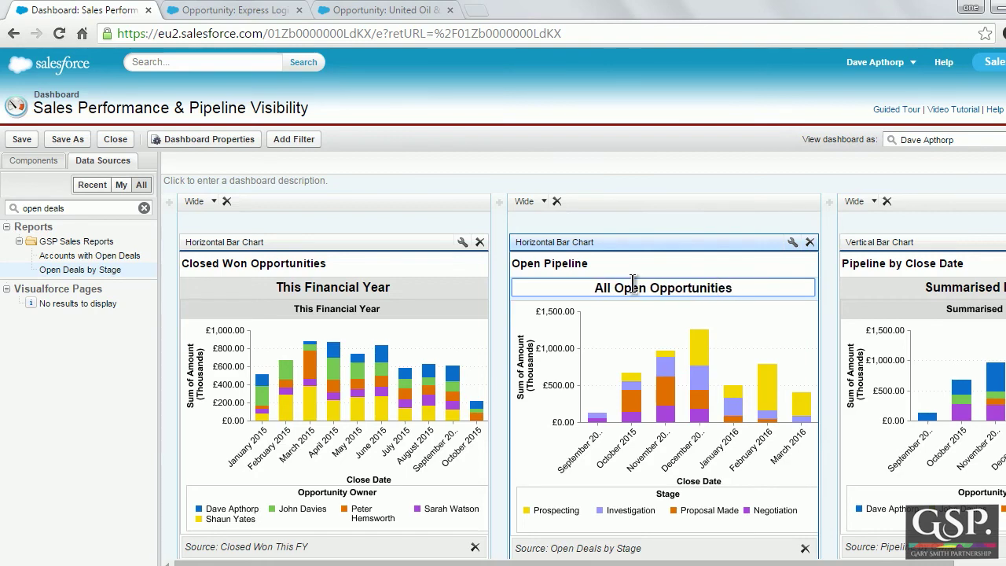
Step: Save and close the Sales Performance dashboard, then review the Open Pipeline chart beside Closed Won Opportunities
click(631, 185)
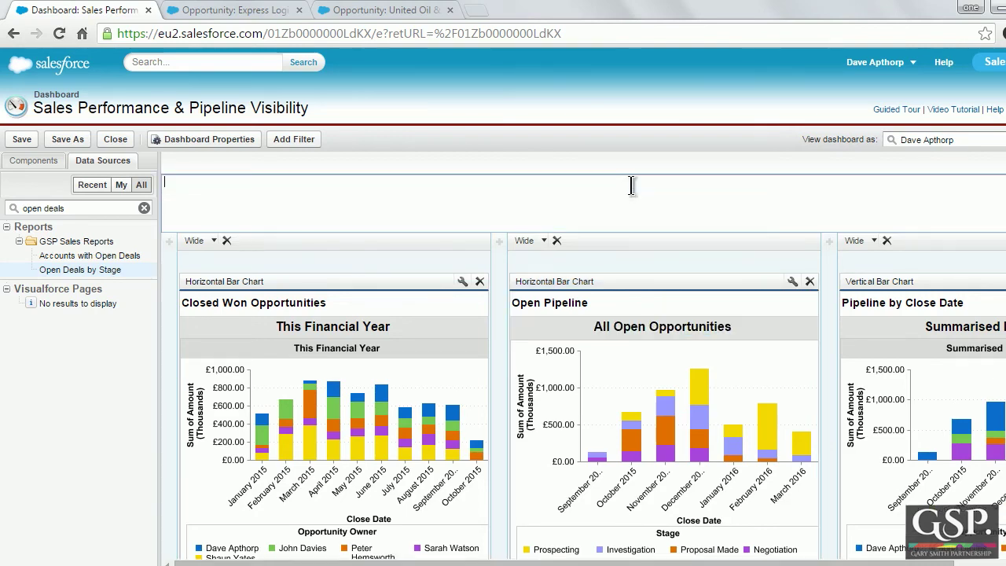
click(115, 139)
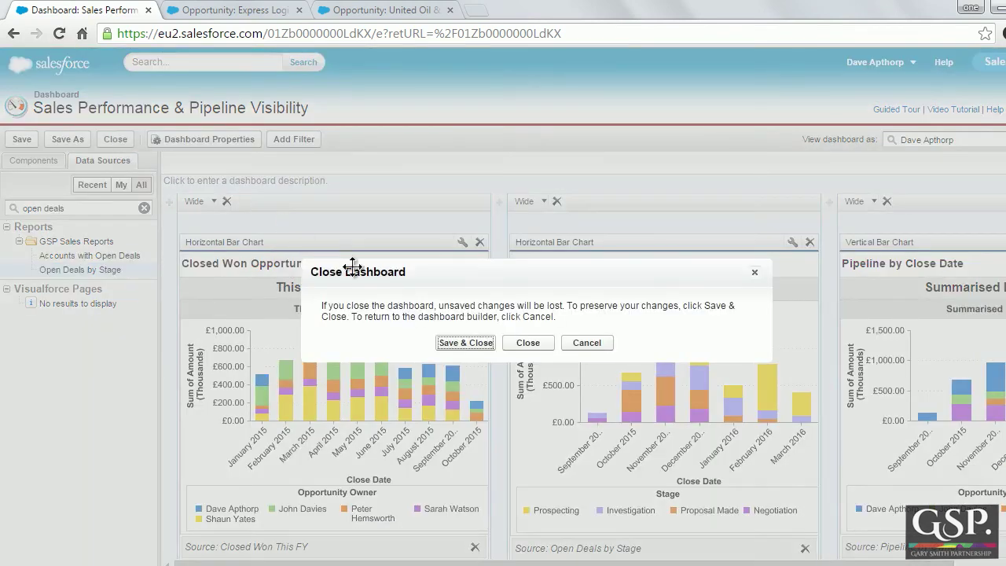
click(447, 343)
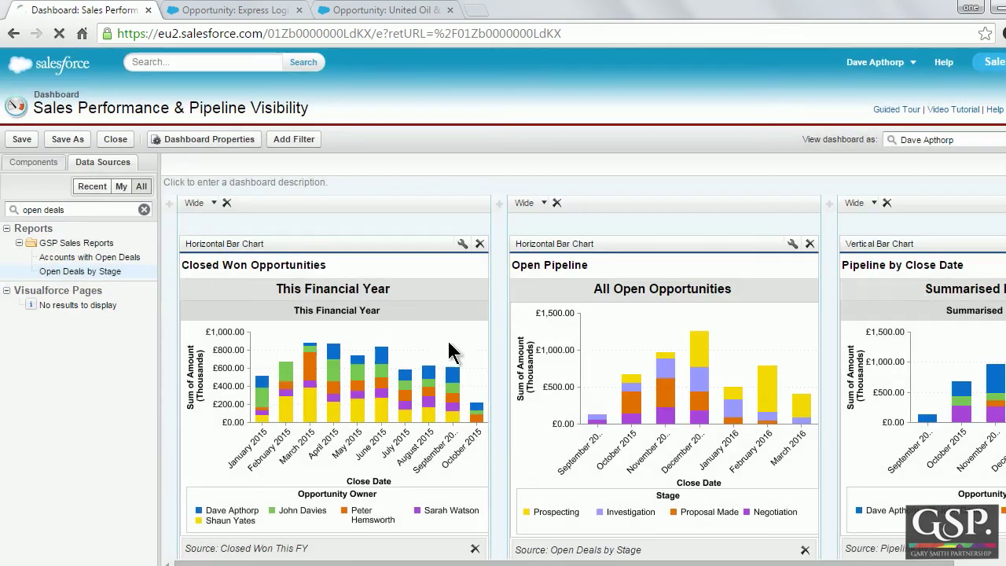
scroll(670, 235, down, 2)
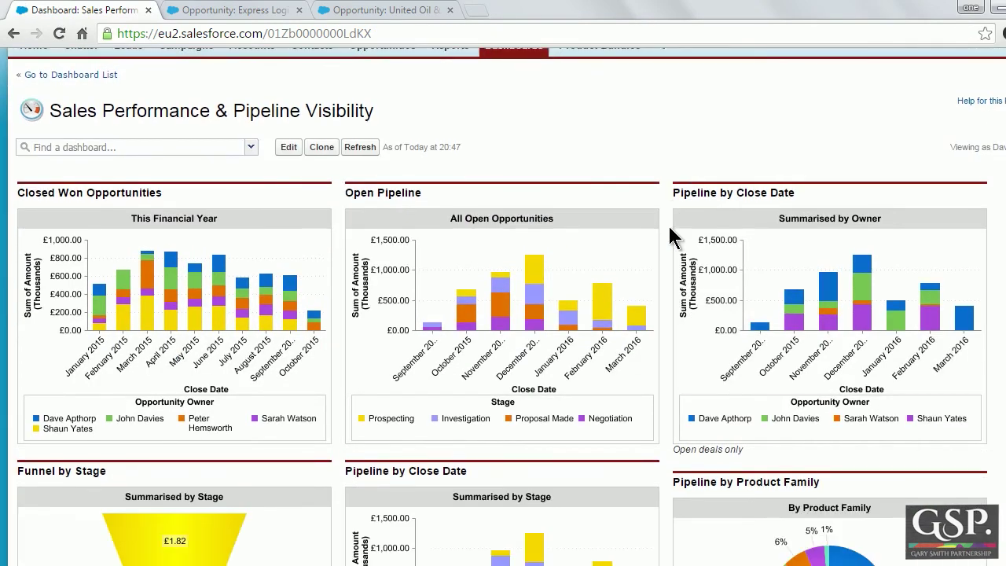
scroll(671, 236, down, 3)
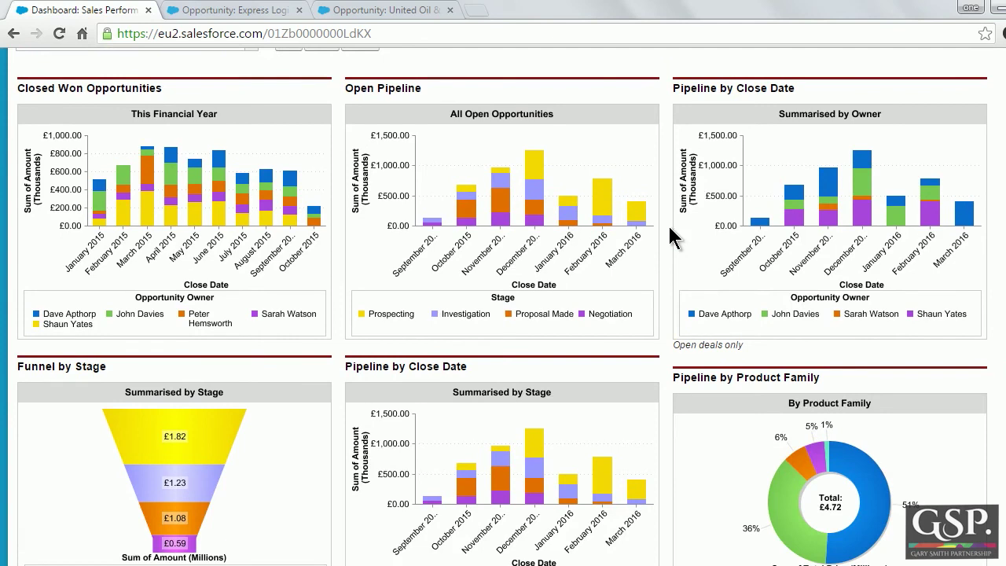